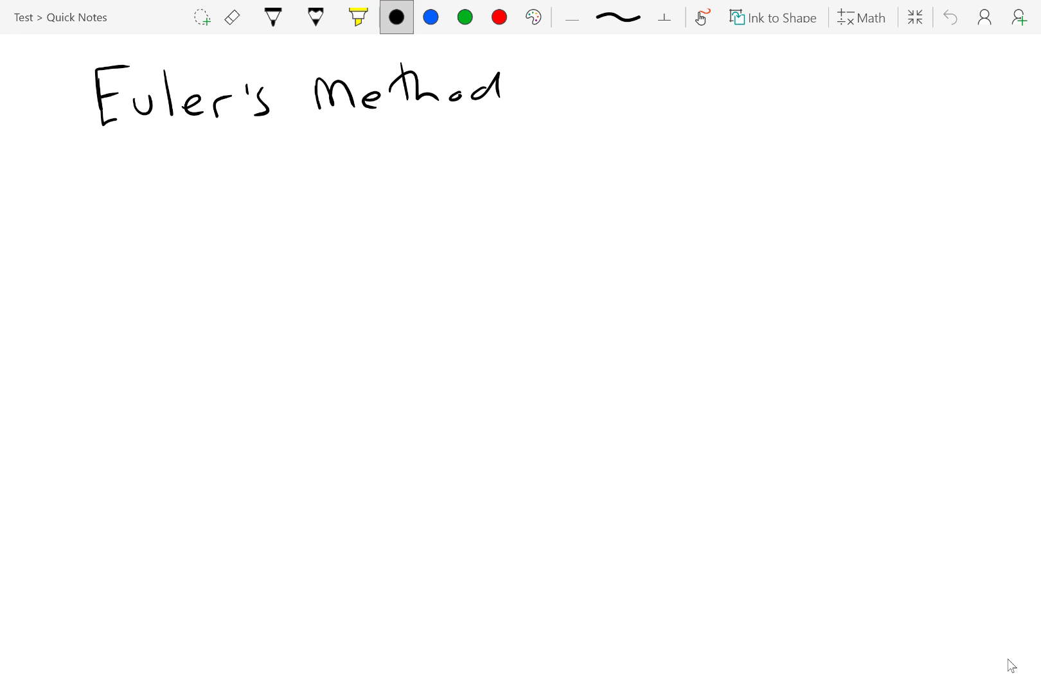
- Handwrite the differential equation dy/dt = f(t,y) in black ink below the "Euler's Method" title
click(396, 17)
mouse_move(269, 193)
mouse_down()
mouse_move(263, 202)
mouse_move(278, 211)
mouse_move(293, 202)
mouse_move(311, 216)
mouse_up()
drag(230, 233, 322, 227)
mouse_move(272, 257)
mouse_down()
mouse_move(274, 246)
mouse_move(291, 267)
mouse_move(348, 224)
mouse_up()
drag(336, 239, 353, 235)
mouse_move(405, 187)
mouse_down()
mouse_move(386, 227)
mouse_move(408, 217)
mouse_move(422, 226)
mouse_move(455, 221)
mouse_move(458, 207)
mouse_up()
mouse_move(477, 216)
mouse_down()
mouse_move(469, 230)
mouse_move(518, 232)
mouse_up()
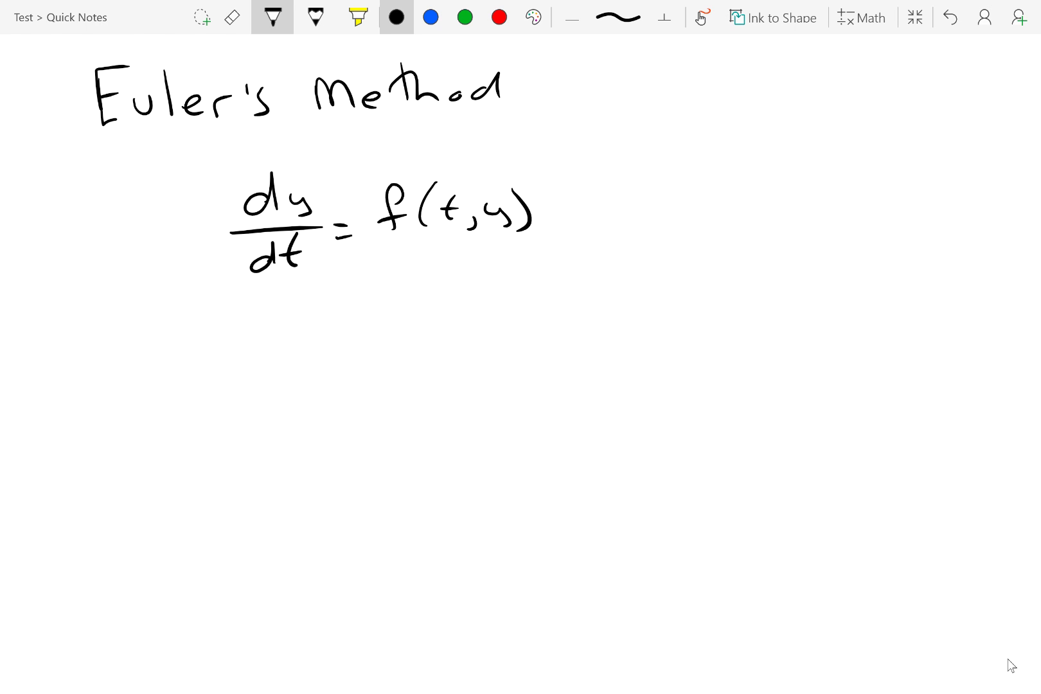
- Handwrite the initial condition y(t₀) = y₀ beneath the general differential equation
drag(306, 305, 321, 344)
mouse_move(377, 281)
mouse_down()
mouse_move(367, 329)
mouse_move(379, 300)
mouse_up()
drag(393, 318, 391, 320)
drag(362, 280, 352, 332)
mouse_move(399, 283)
mouse_down()
mouse_move(410, 330)
mouse_move(444, 304)
mouse_move(447, 313)
mouse_move(487, 295)
mouse_move(480, 326)
mouse_up()
drag(513, 316, 512, 317)
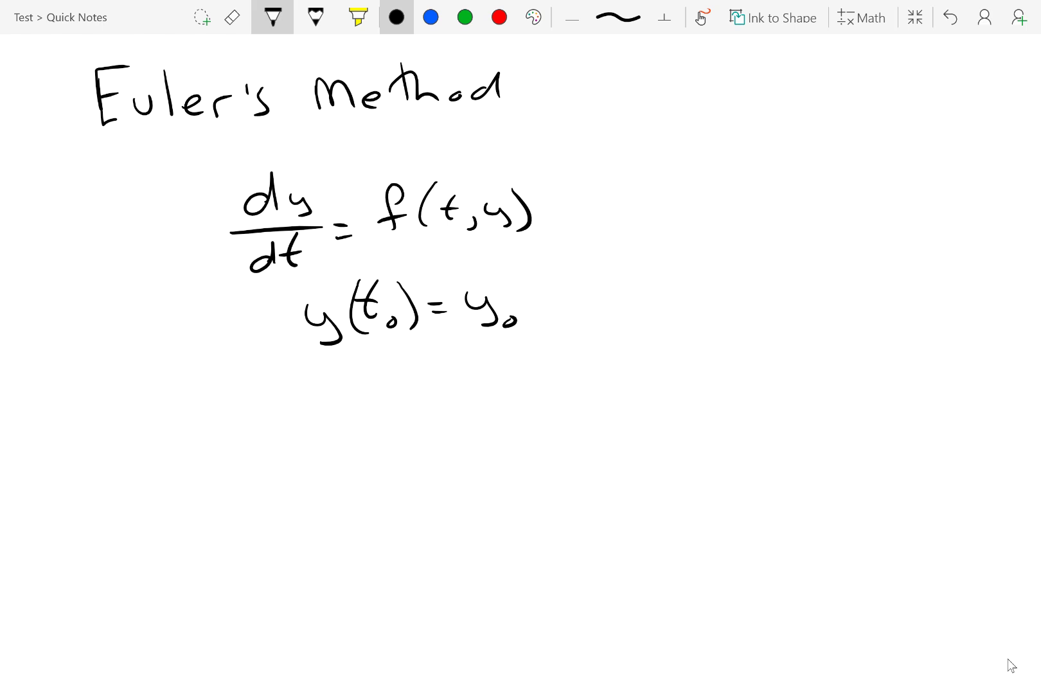
- Handwrite the Euler formula yₙ₊₁ = yₙ + f(tₙ, yₙ)h below the initial condition, and underline f(t,y) in the differential equation
mouse_move(187, 422)
mouse_down()
mouse_move(201, 459)
mouse_move(257, 452)
mouse_up()
drag(251, 443, 252, 459)
mouse_move(270, 442)
mouse_down()
mouse_move(271, 458)
mouse_move(303, 419)
mouse_move(303, 430)
mouse_move(336, 427)
mouse_up()
mouse_move(357, 419)
mouse_down()
mouse_move(347, 443)
mouse_move(406, 441)
mouse_up()
drag(392, 429, 424, 425)
mouse_move(479, 402)
mouse_down()
mouse_move(463, 383)
mouse_move(468, 425)
mouse_up()
mouse_move(448, 419)
mouse_down()
mouse_move(483, 409)
mouse_move(514, 427)
mouse_up()
mouse_move(495, 408)
mouse_down()
mouse_move(522, 406)
mouse_move(547, 439)
mouse_move(574, 421)
mouse_up()
mouse_move(589, 409)
mouse_down()
mouse_move(576, 432)
mouse_move(609, 435)
mouse_up()
drag(610, 392, 616, 434)
drag(507, 385, 505, 440)
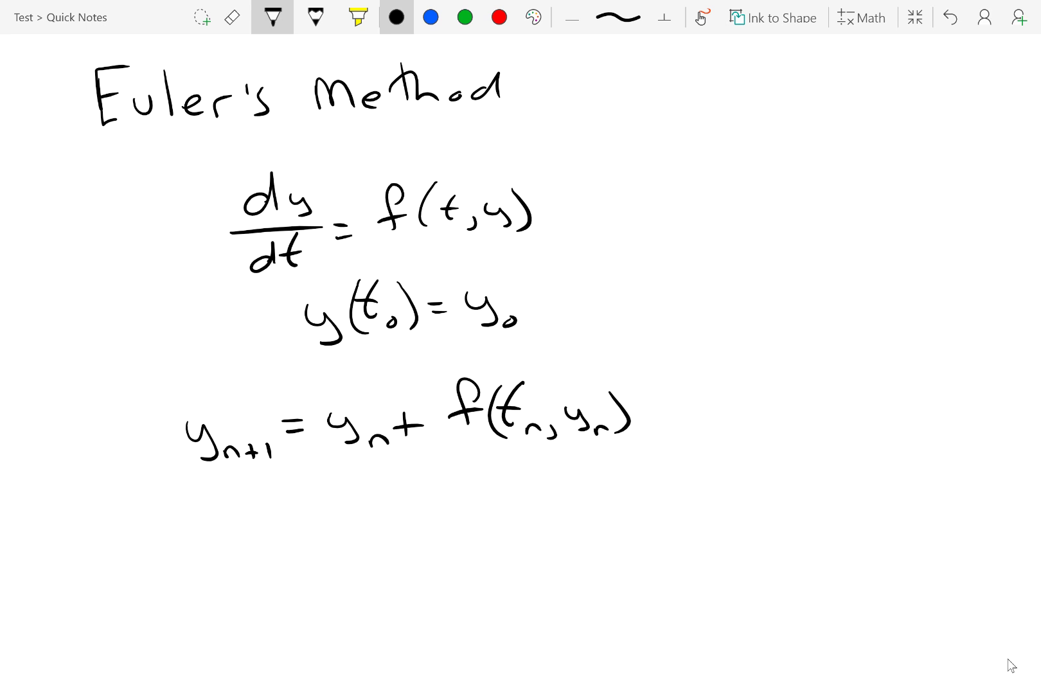
drag(371, 244, 543, 240)
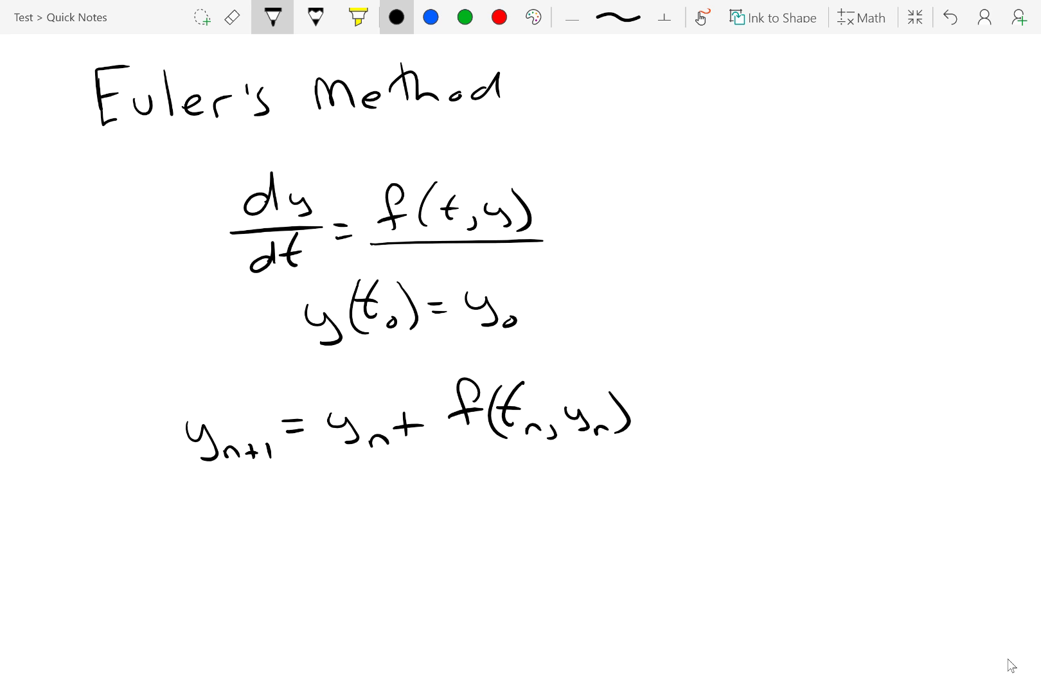
drag(639, 387, 671, 437)
- Handwrite the label "ex" below the Euler formula and underline it to start an example
scroll(1028, 296, down, 3)
mouse_move(59, 437)
mouse_down()
mouse_move(76, 423)
mouse_move(84, 434)
mouse_up()
drag(83, 408, 104, 417)
drag(111, 396, 95, 429)
drag(58, 460, 152, 411)
- Handwrite the example's differential equation dy/dt = 3 − 2t − 0.5y under the "ex" label
drag(166, 465, 196, 486)
drag(122, 494, 238, 494)
mouse_move(158, 519)
mouse_down()
mouse_move(156, 511)
mouse_move(158, 539)
mouse_up()
mouse_move(189, 502)
mouse_down()
mouse_move(186, 538)
mouse_move(191, 520)
mouse_up()
drag(245, 491, 258, 490)
drag(243, 507, 335, 489)
mouse_move(347, 474)
mouse_down()
mouse_move(373, 496)
mouse_move(385, 497)
mouse_move(394, 476)
mouse_move(422, 488)
mouse_up()
mouse_move(454, 476)
mouse_down()
mouse_move(440, 483)
mouse_move(455, 477)
mouse_move(476, 498)
mouse_up()
click(468, 498)
mouse_move(482, 472)
mouse_down()
mouse_move(502, 469)
mouse_move(539, 506)
mouse_move(522, 514)
mouse_up()
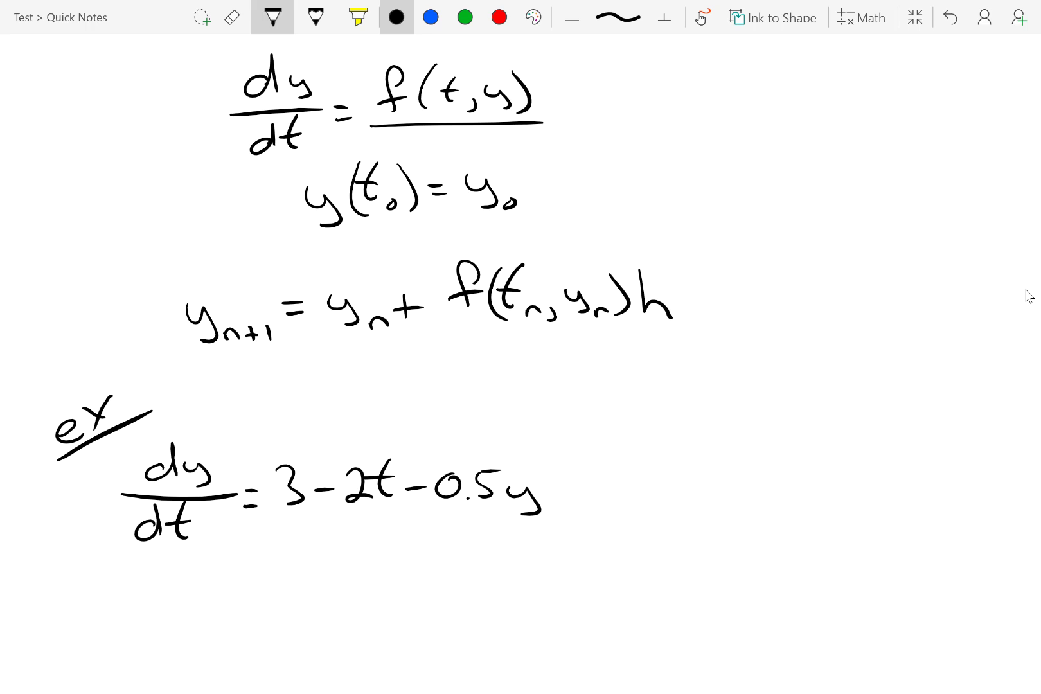
- Handwrite the example's initial condition y(0) = 1 and, below it, the interval [0,1] with step size h = 0.2
drag(203, 567, 219, 598)
drag(255, 557, 254, 560)
mouse_move(241, 551)
mouse_down()
mouse_move(237, 588)
mouse_move(269, 593)
mouse_move(310, 570)
mouse_up()
drag(294, 585, 340, 591)
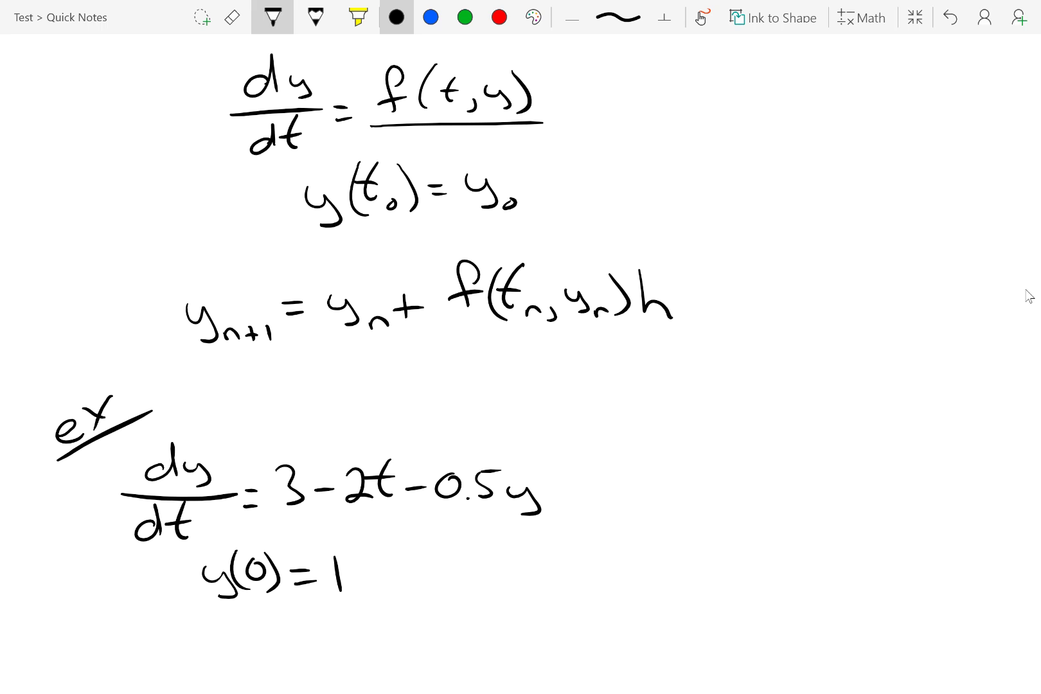
mouse_move(364, 634)
mouse_down()
mouse_move(353, 636)
mouse_move(371, 635)
mouse_move(383, 663)
mouse_move(435, 652)
mouse_move(421, 669)
mouse_move(345, 669)
mouse_up()
mouse_move(492, 623)
mouse_down()
mouse_move(512, 659)
mouse_move(537, 639)
mouse_up()
mouse_move(521, 651)
mouse_down()
mouse_move(561, 636)
mouse_move(613, 651)
mouse_up()
click(577, 651)
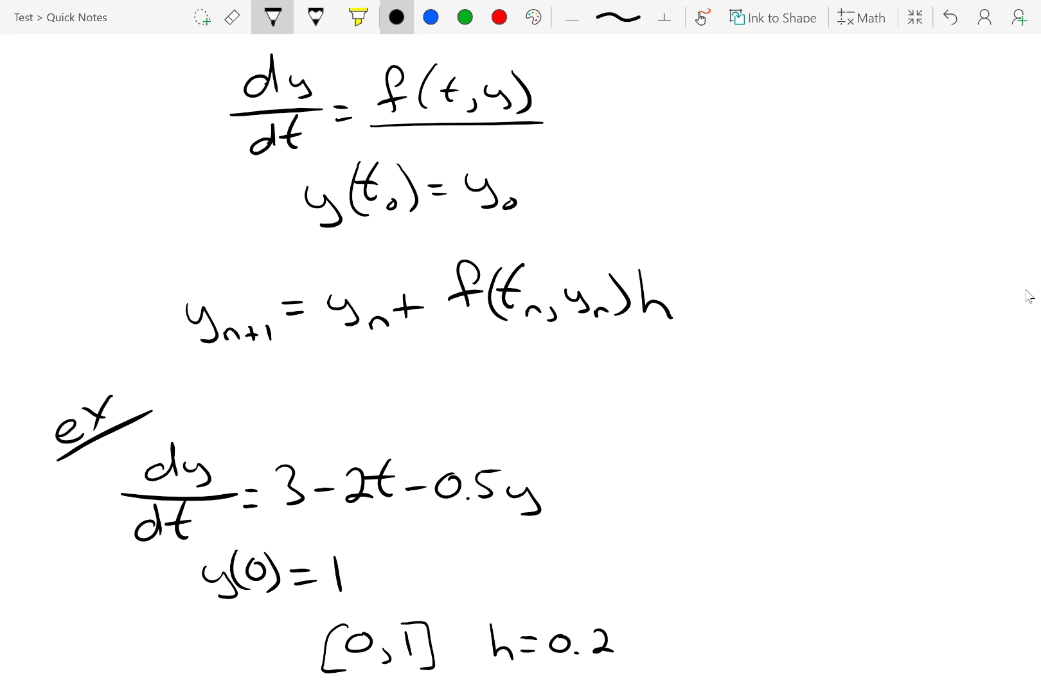
- Draw a wavy vertical divider beside the example and handwrite the exact solution y = 14 − 4t − 13e^(−t/2) on its far side
mouse_move(649, 417)
mouse_down()
mouse_move(678, 424)
mouse_move(675, 660)
mouse_up()
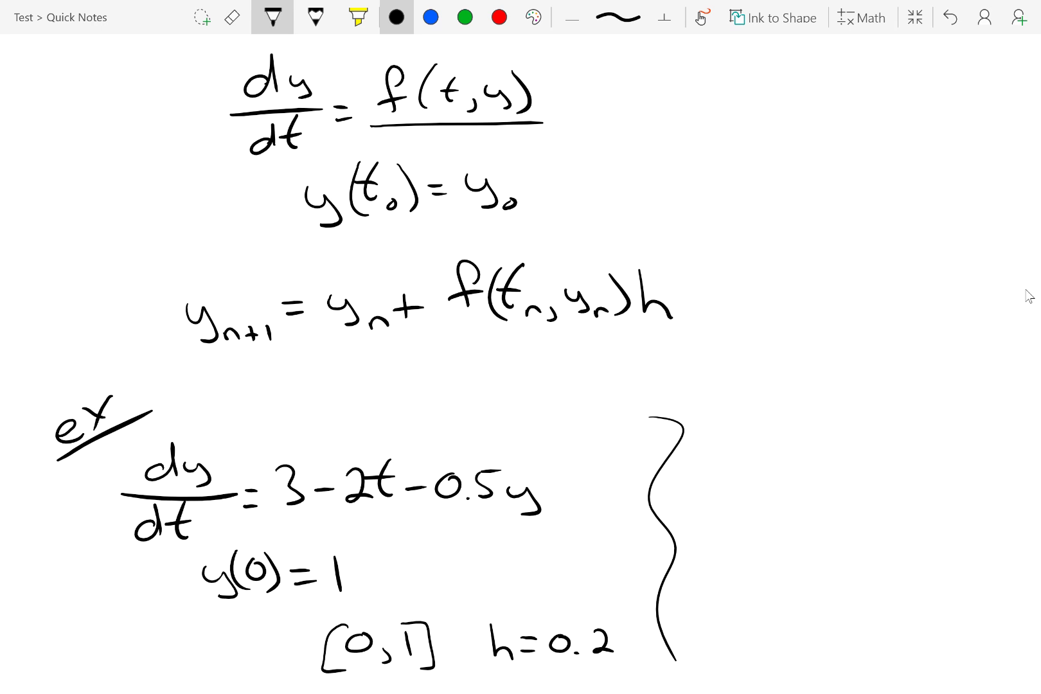
mouse_move(692, 460)
mouse_down()
mouse_move(703, 473)
mouse_move(700, 494)
mouse_move(737, 460)
mouse_up()
drag(717, 474, 738, 471)
mouse_move(759, 442)
mouse_down()
mouse_move(753, 474)
mouse_move(786, 461)
mouse_up()
drag(781, 442, 778, 475)
drag(788, 468, 831, 460)
mouse_move(830, 439)
mouse_down()
mouse_move(827, 474)
mouse_move(853, 473)
mouse_move(857, 458)
mouse_move(884, 470)
mouse_up()
mouse_move(897, 444)
mouse_down()
mouse_move(909, 458)
mouse_move(896, 474)
mouse_move(916, 462)
mouse_move(939, 473)
mouse_move(948, 429)
mouse_move(960, 440)
mouse_up()
mouse_move(941, 428)
mouse_down()
mouse_move(958, 423)
mouse_move(960, 447)
mouse_move(990, 452)
mouse_up()
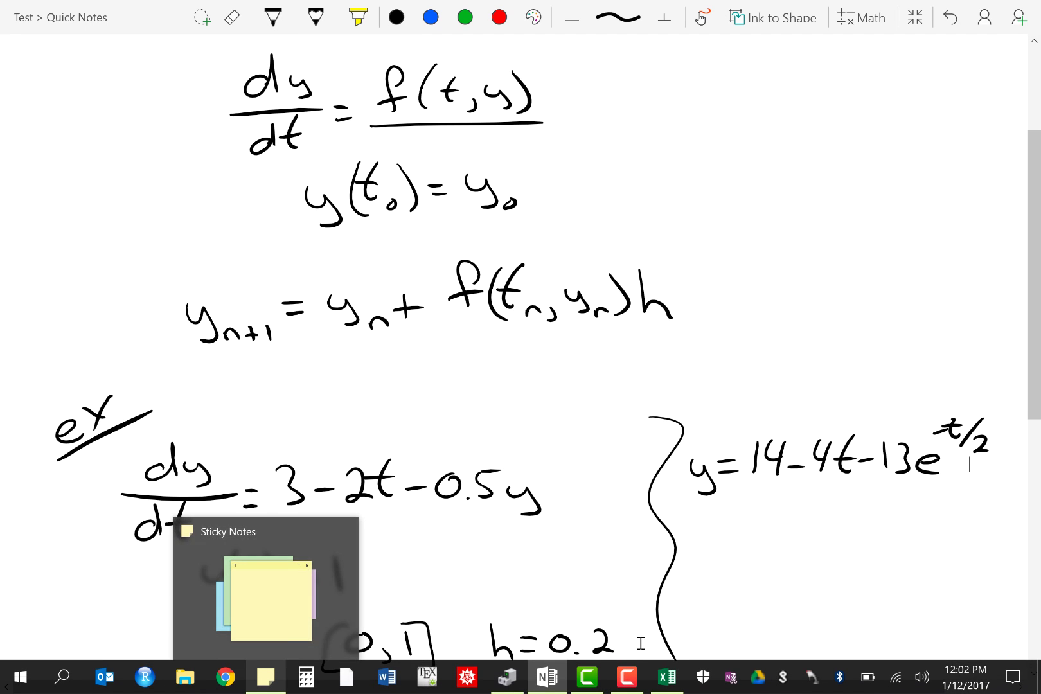
- Switch to the Excel workbook and enter the headers "t", "Predicted y" and "actual y" in cells A1 to C1
click(667, 685)
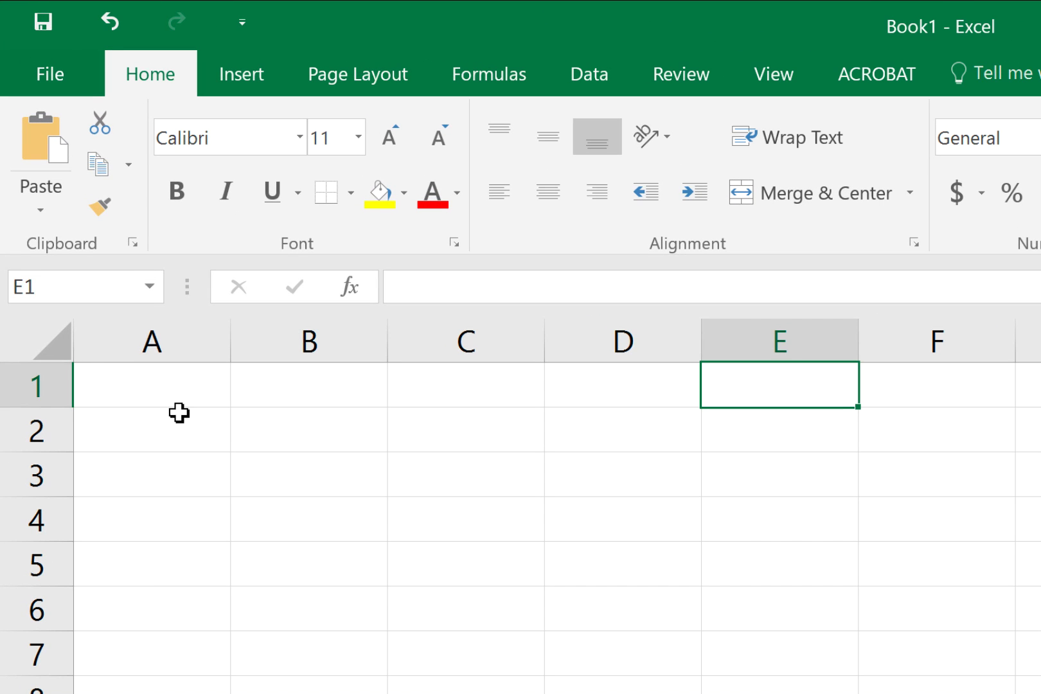
click(177, 370)
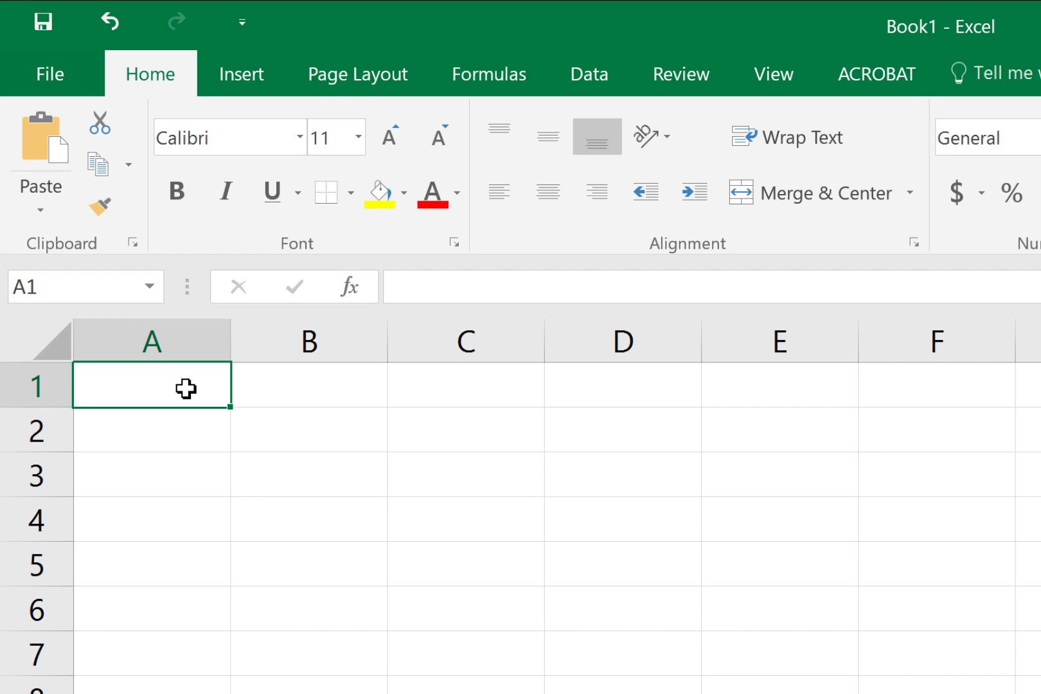
text(t)
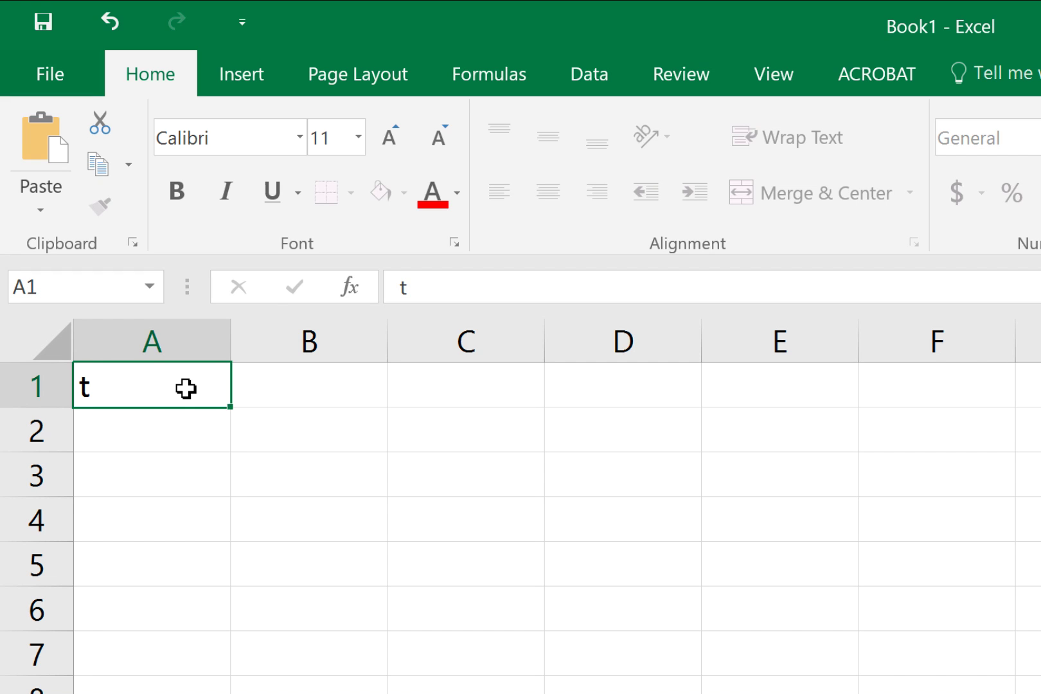
key(Tab)
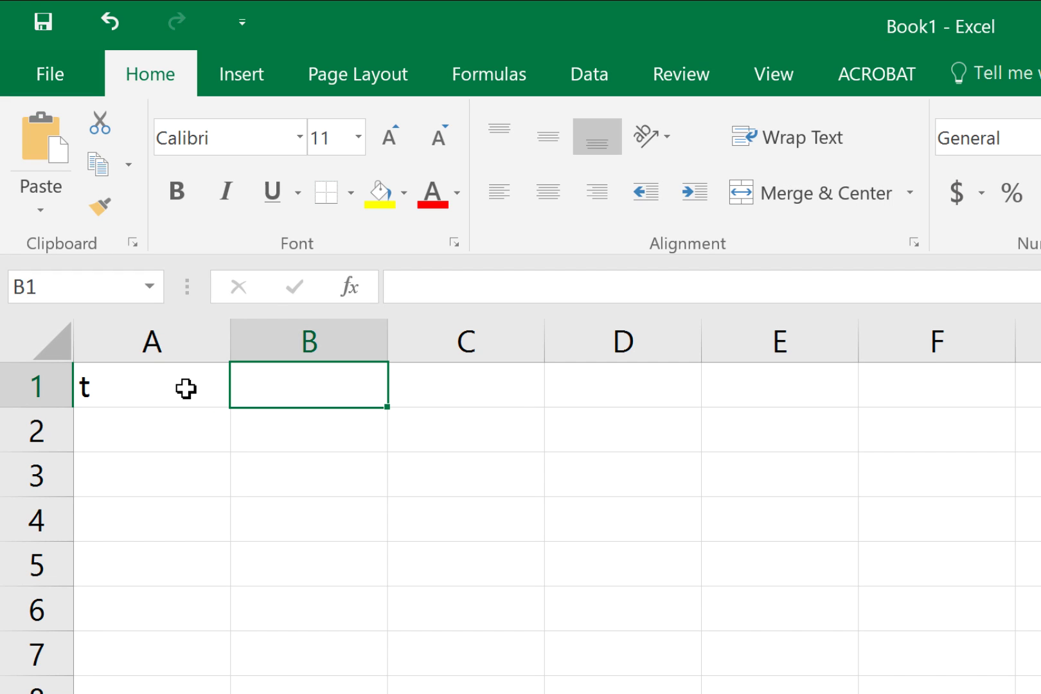
text(Pre)
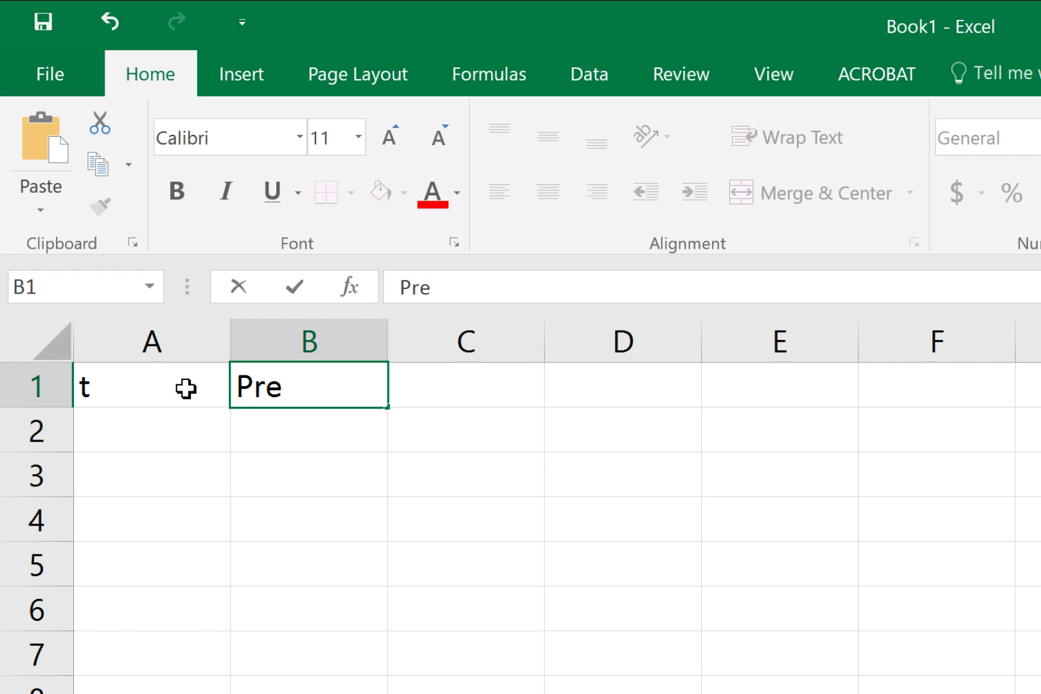
text(dicte)
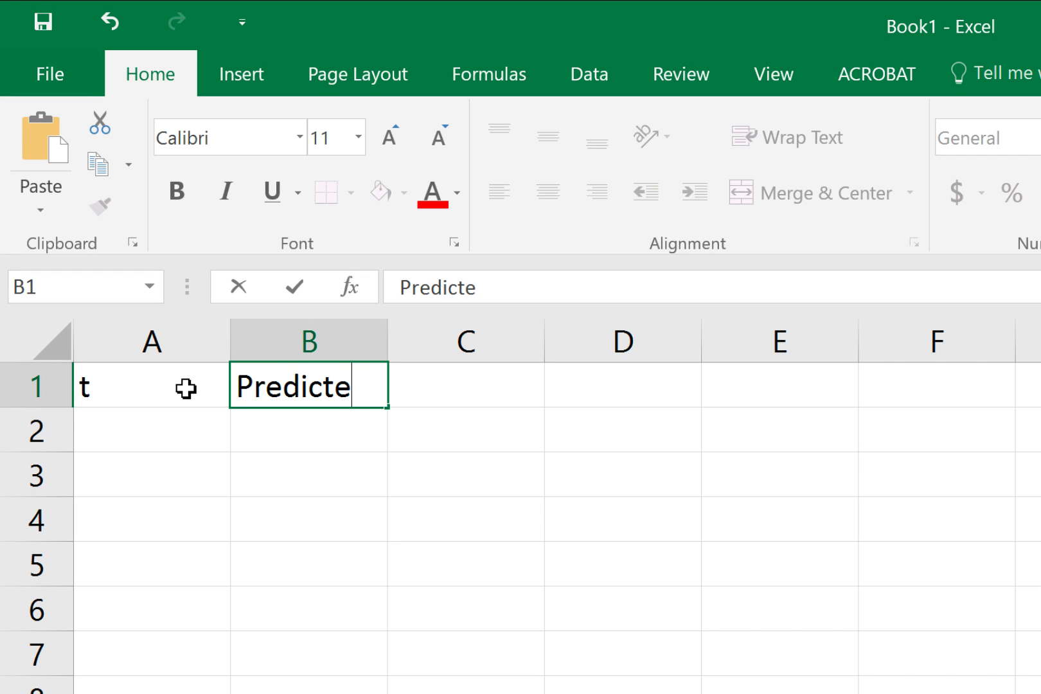
text(d y)
key(Tab)
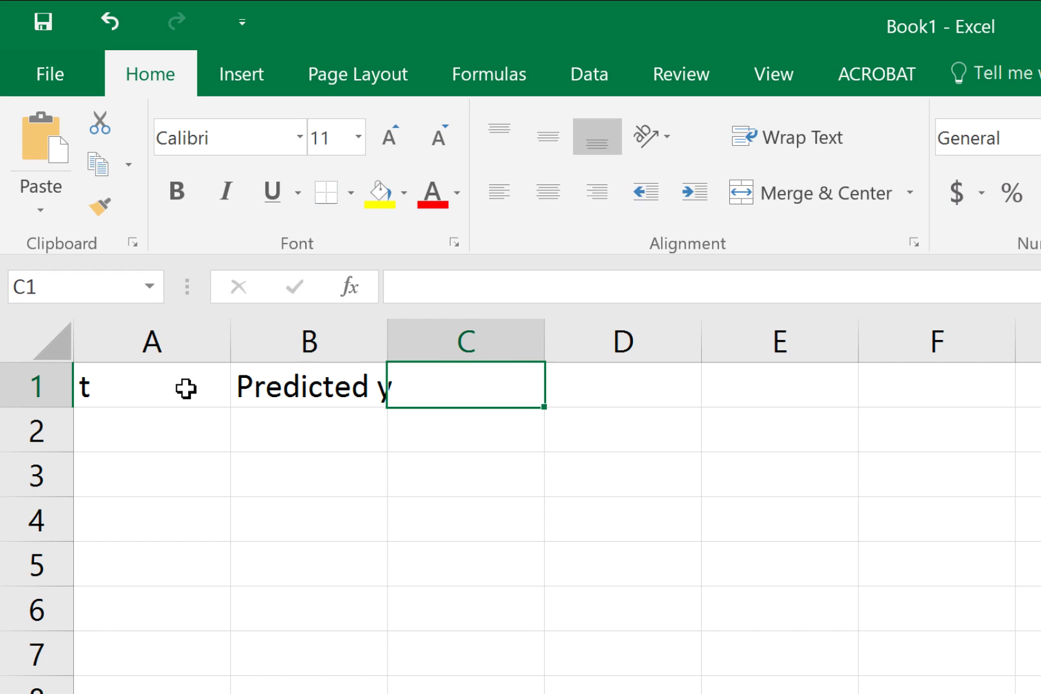
text(actual y)
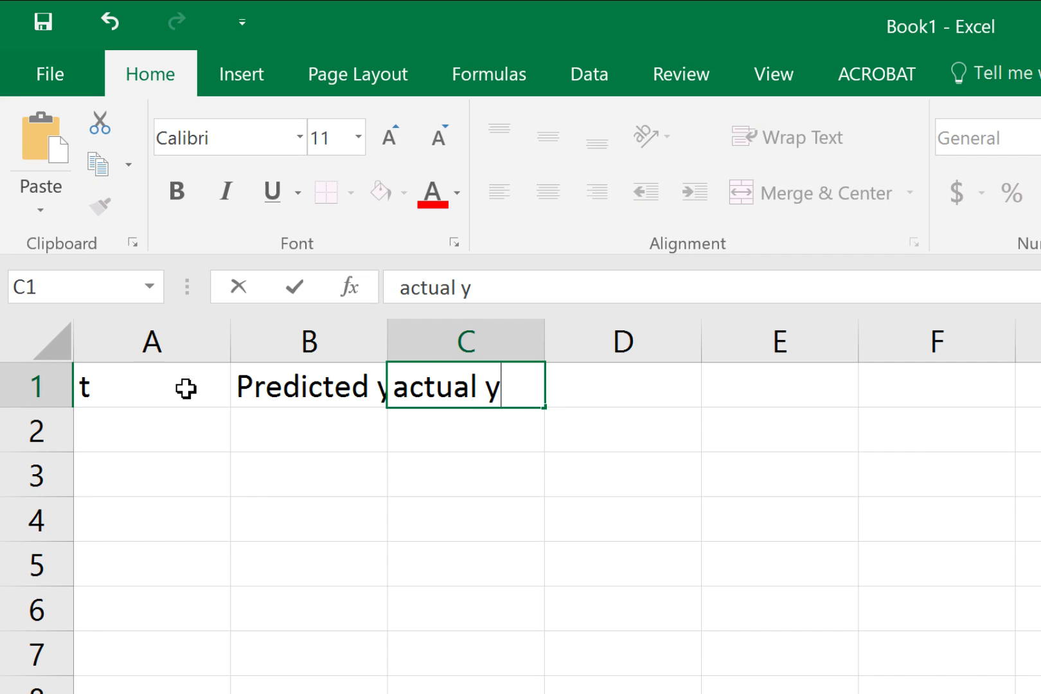
key(Down)
key(Page_Down)
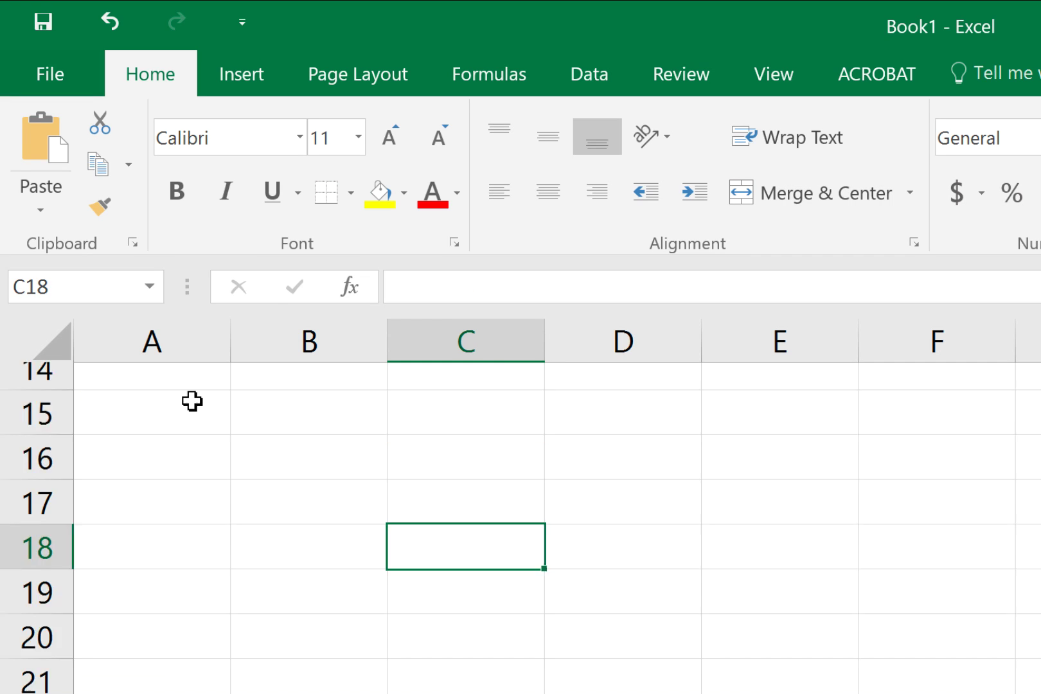
- Widen column B to fit its "Predicted y" header and make column C slightly wider
scroll(305, 488, up, 5)
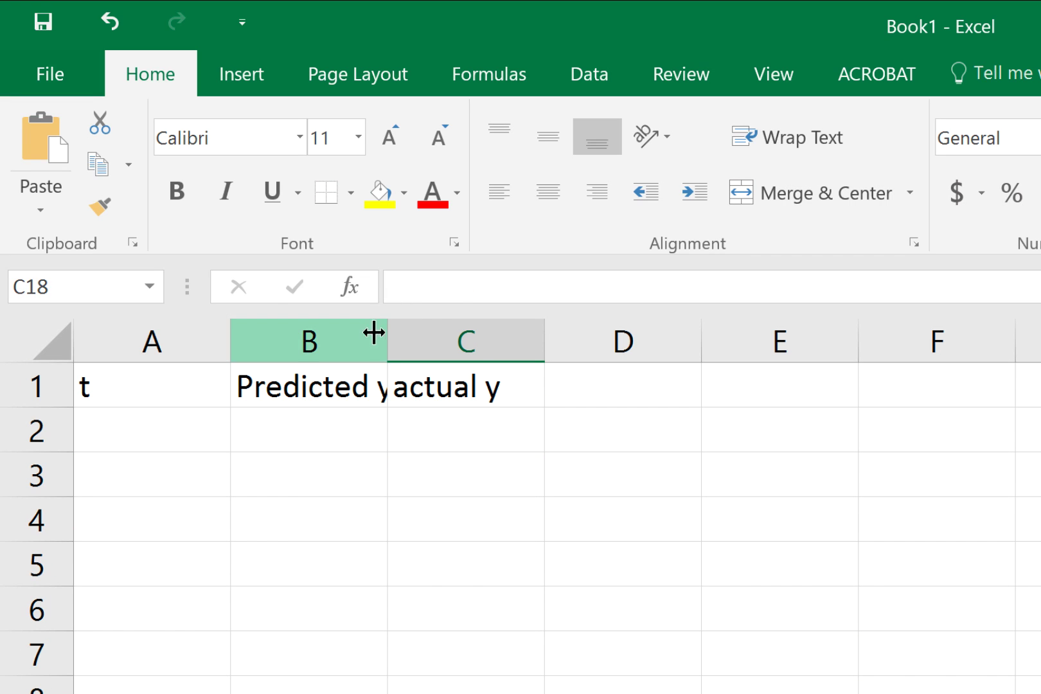
drag(389, 344, 420, 344)
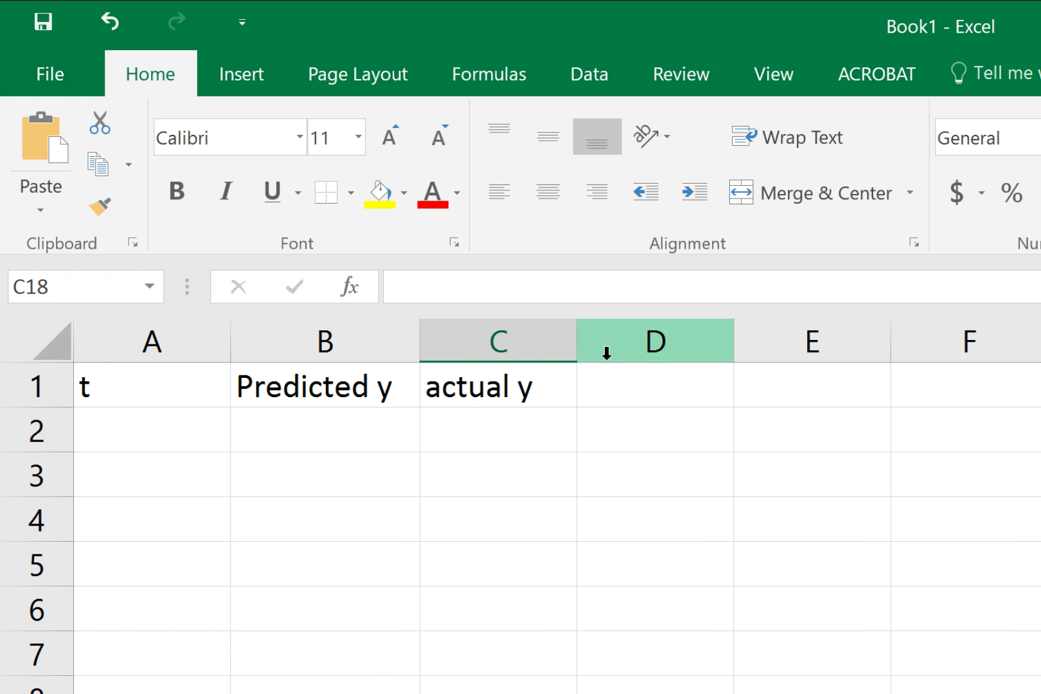
drag(576, 341, 583, 341)
- Enter the initial values 0 for t in A2 and 1 for the predicted y in B2
click(137, 432)
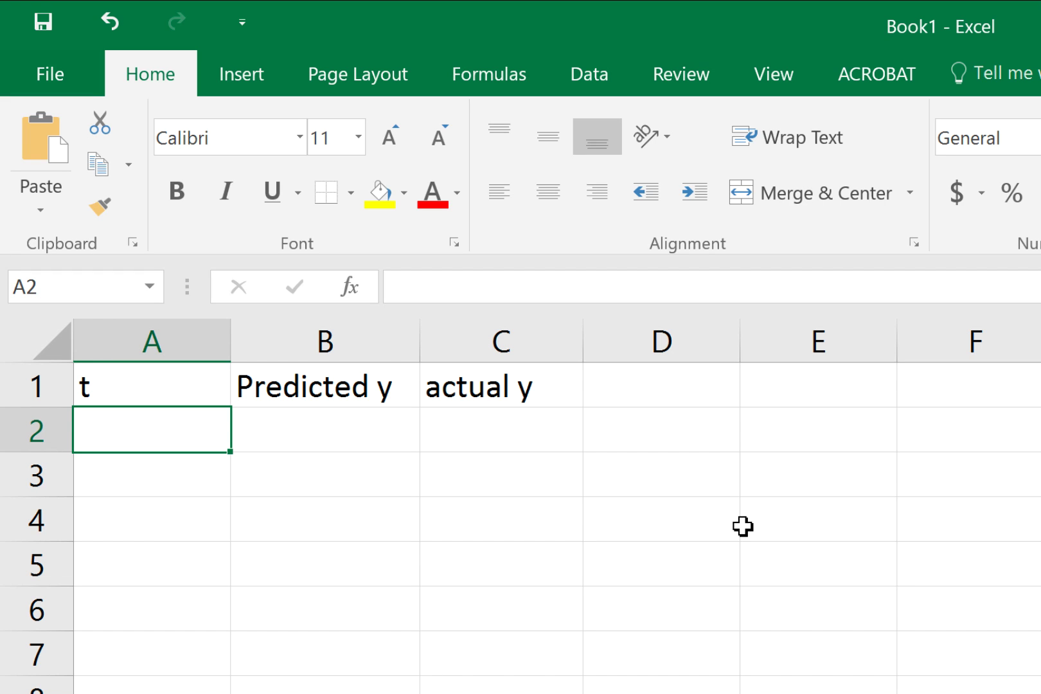
text(0)
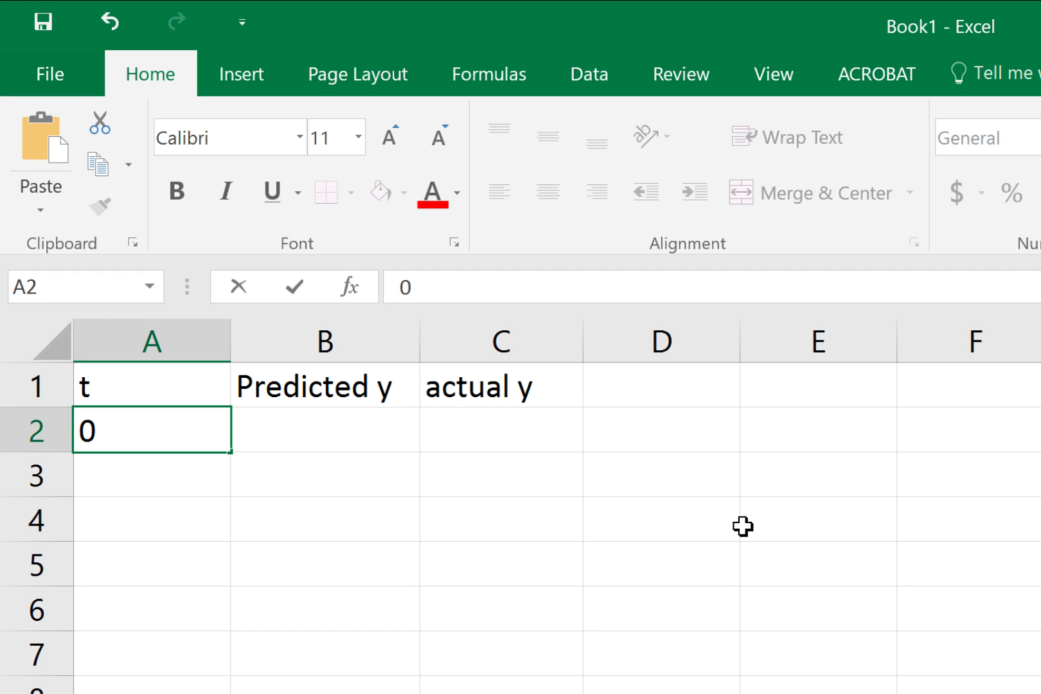
key(Tab)
text(1)
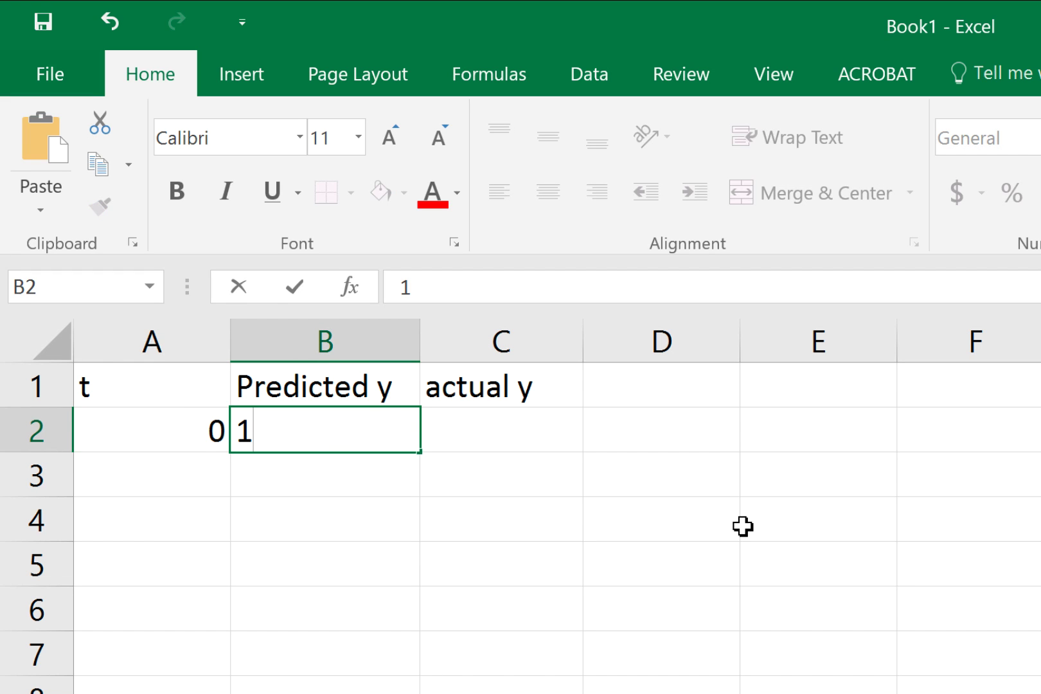
key(Return)
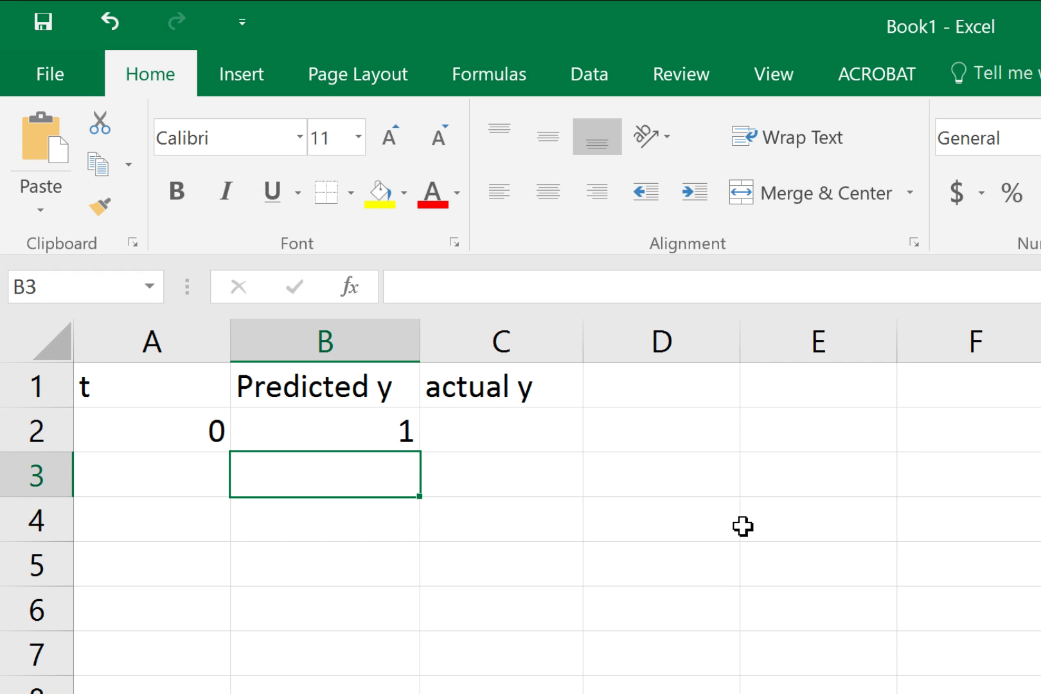
- Enter the formula =A2+0.2 in A3 and fill it down through A7
key(Left)
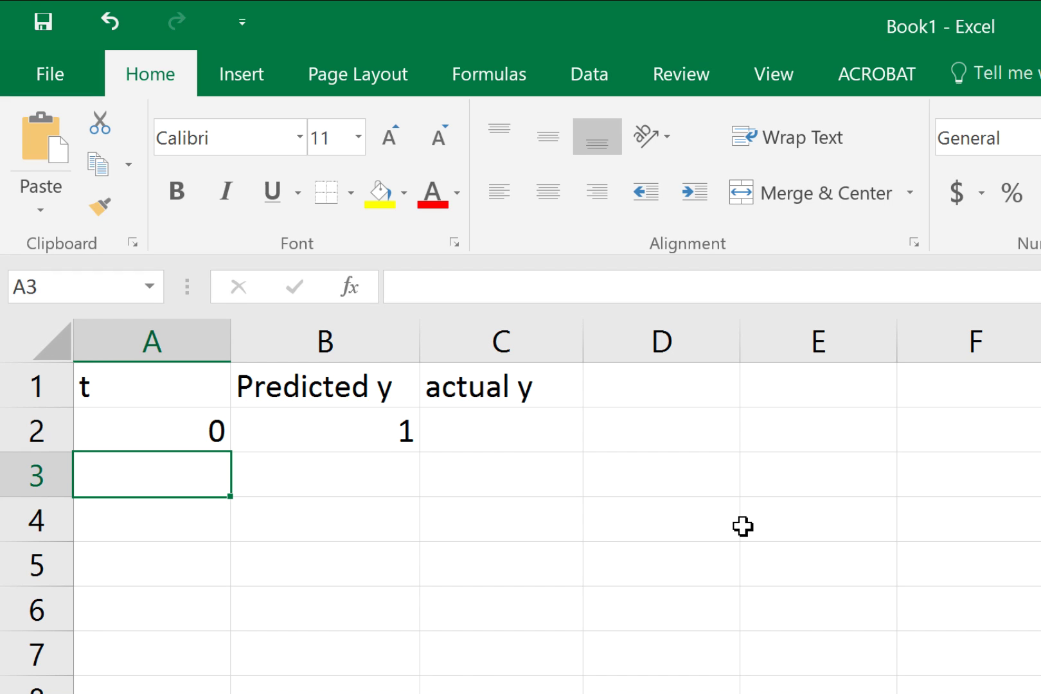
text(=)
key(Up)
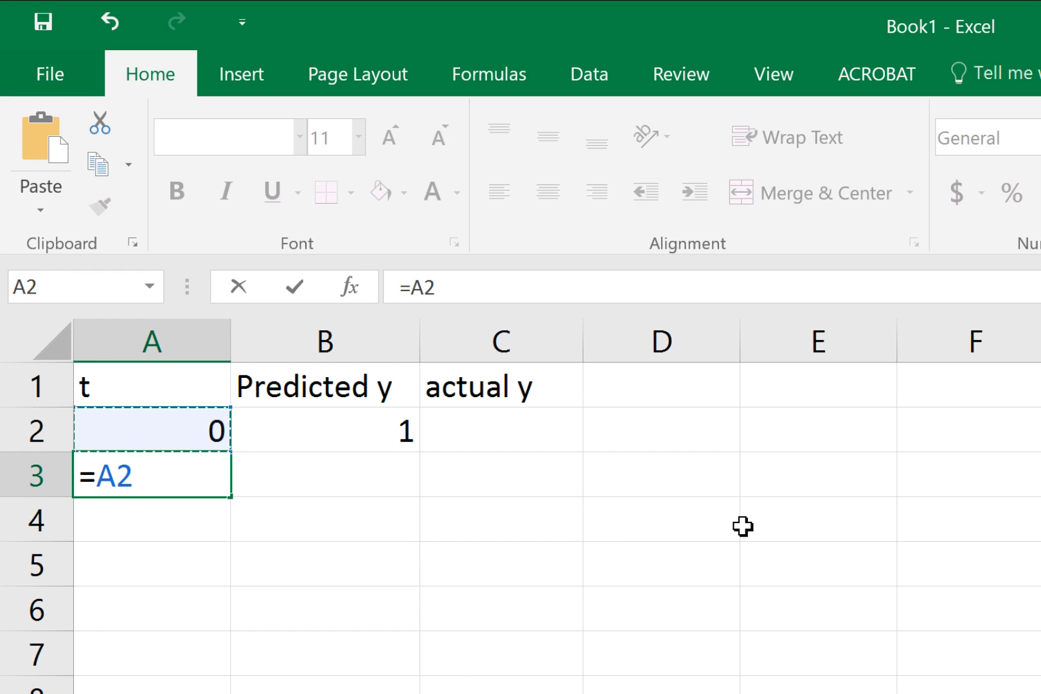
text(+0.)
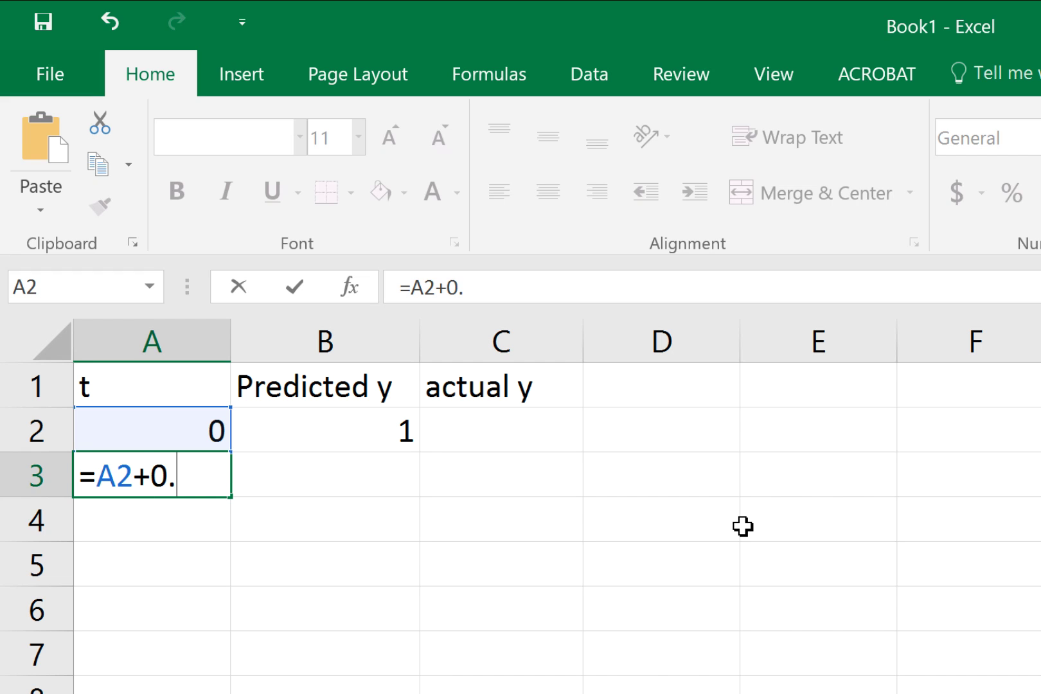
text(2)
key(Return)
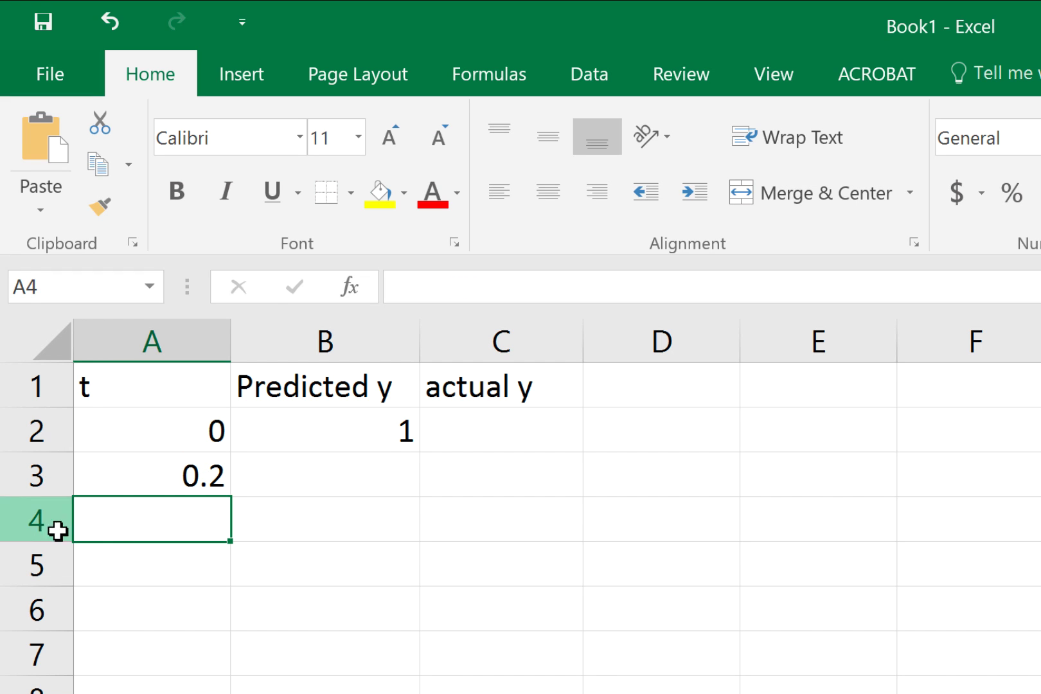
click(159, 477)
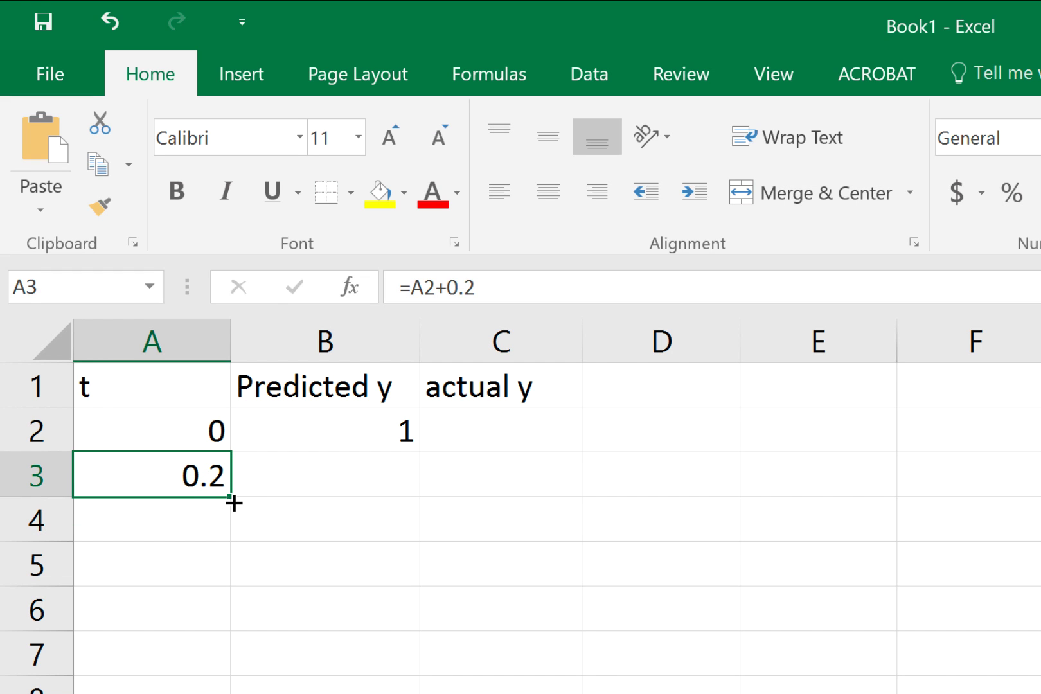
drag(230, 495, 226, 667)
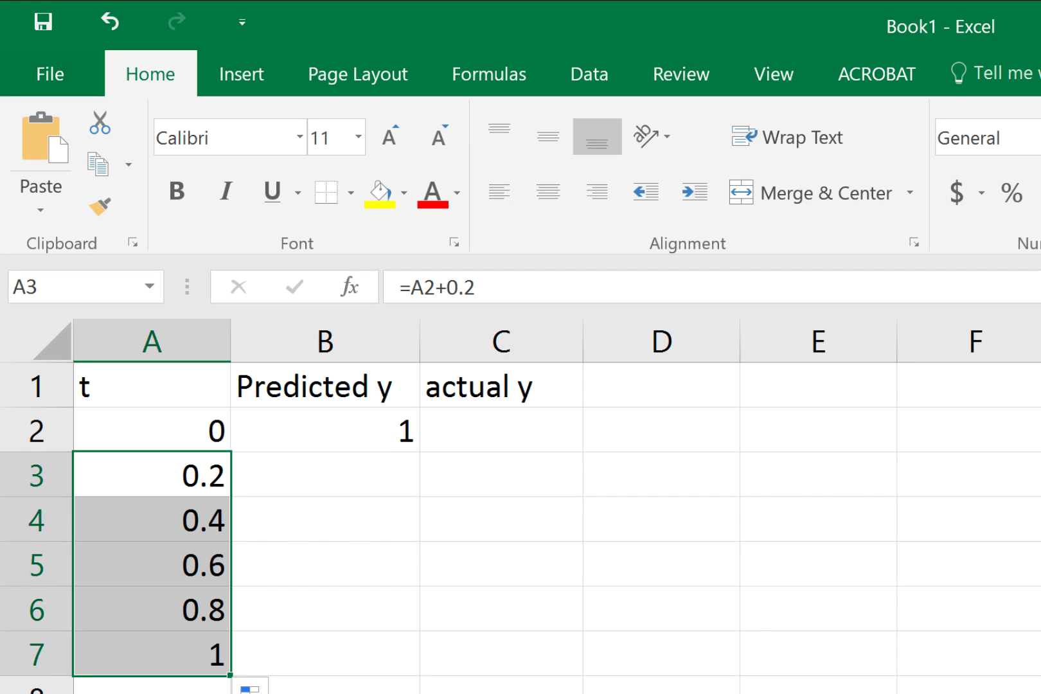
- Enter the Euler formula =B2+(3-2*A2-0.5*B2)*0.2 in cell B3 for the predicted y
click(357, 482)
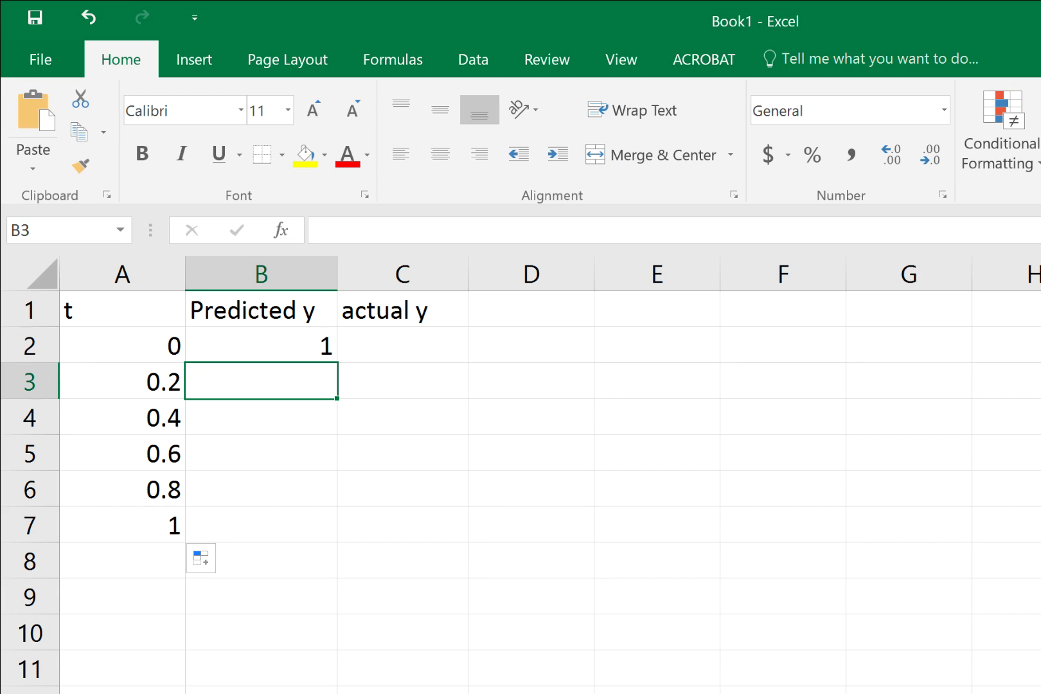
text(=)
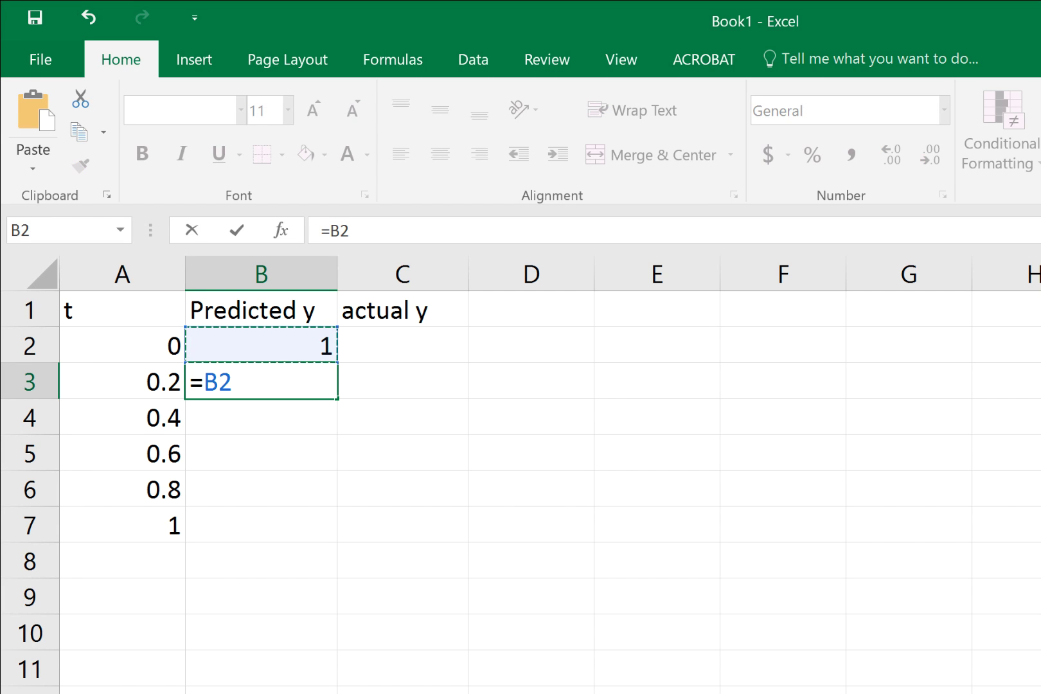
text(+()
text(3)
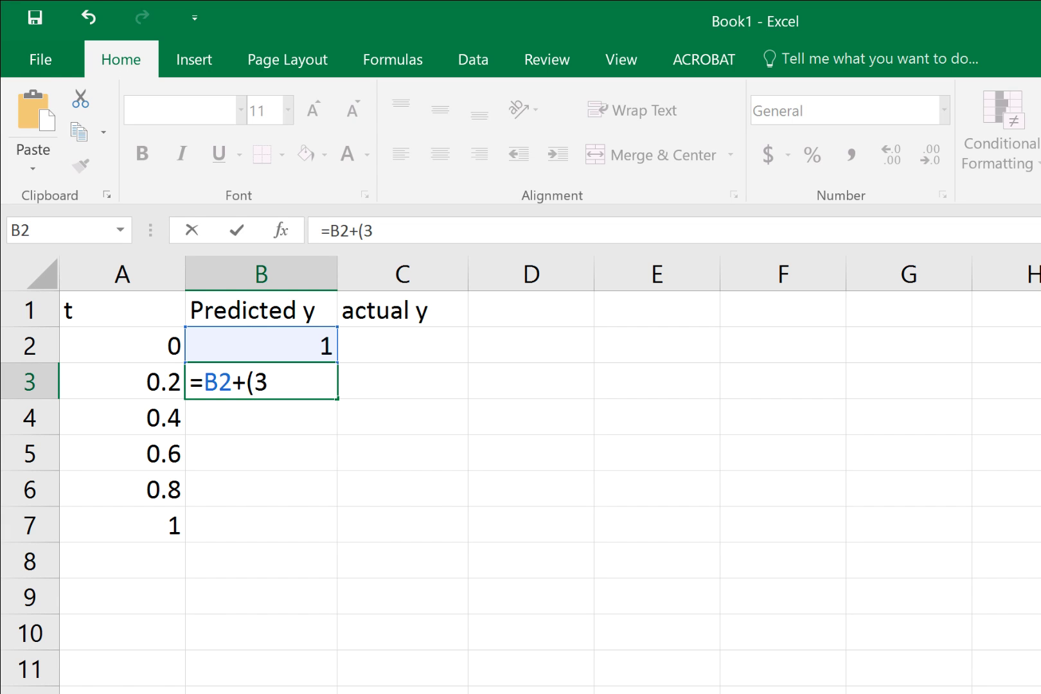
text(-2*)
click(118, 345)
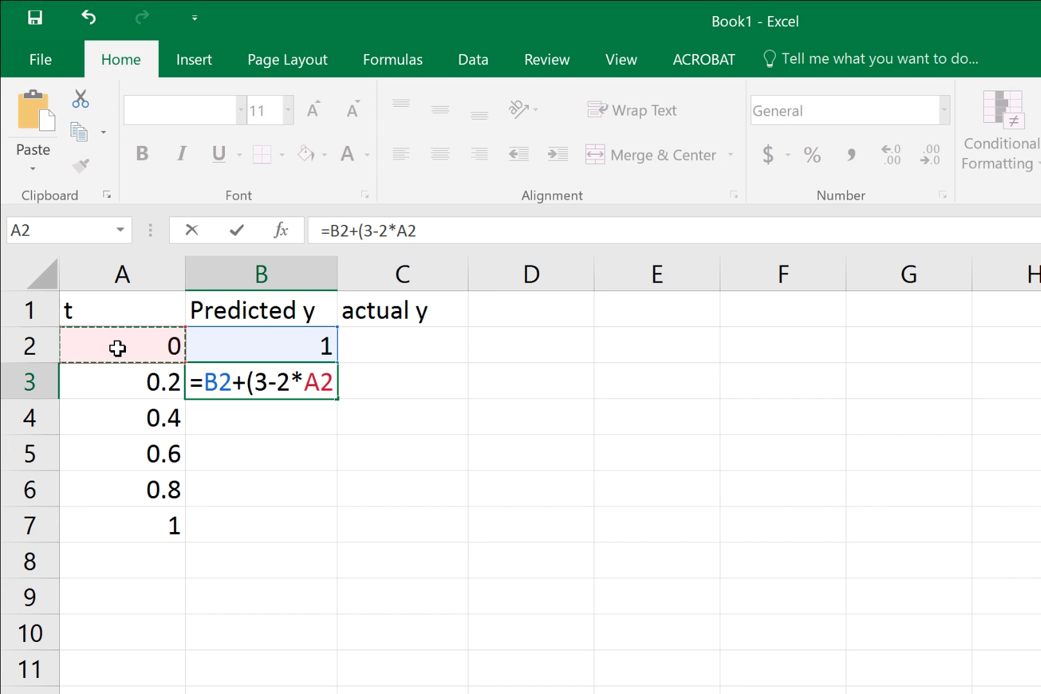
text(-)
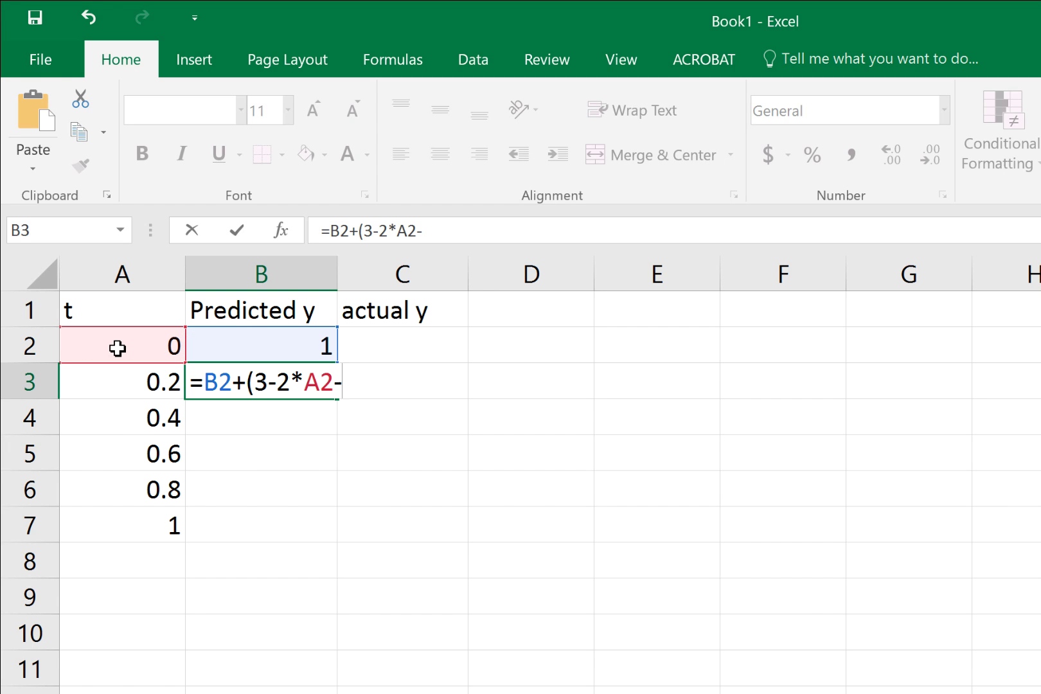
text(0.5*)
click(290, 347)
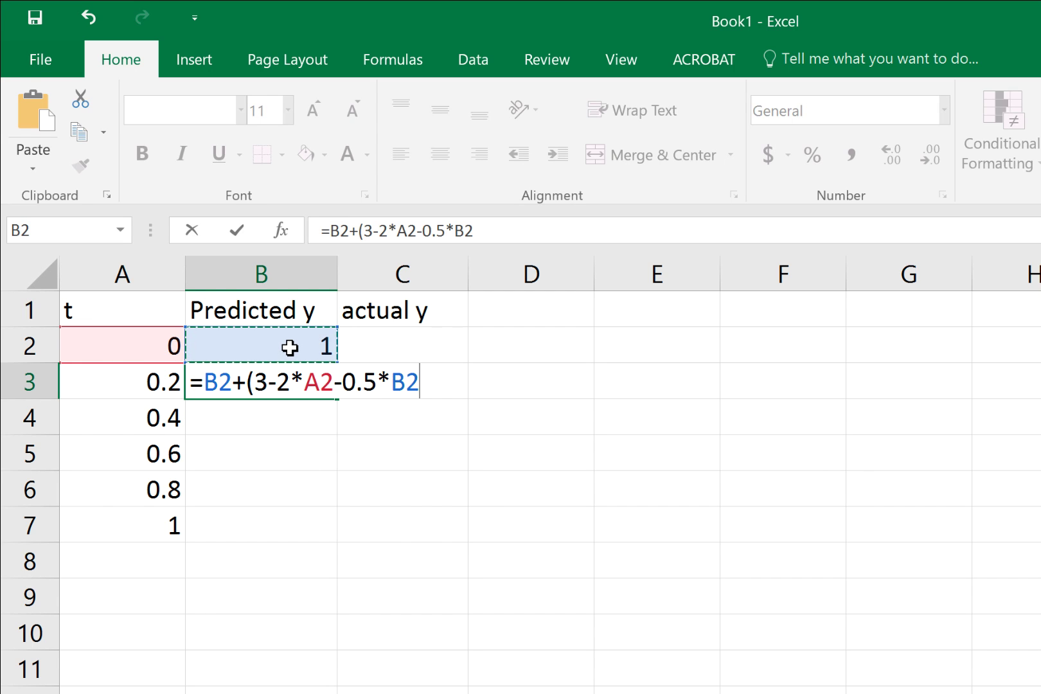
text())
text(0)
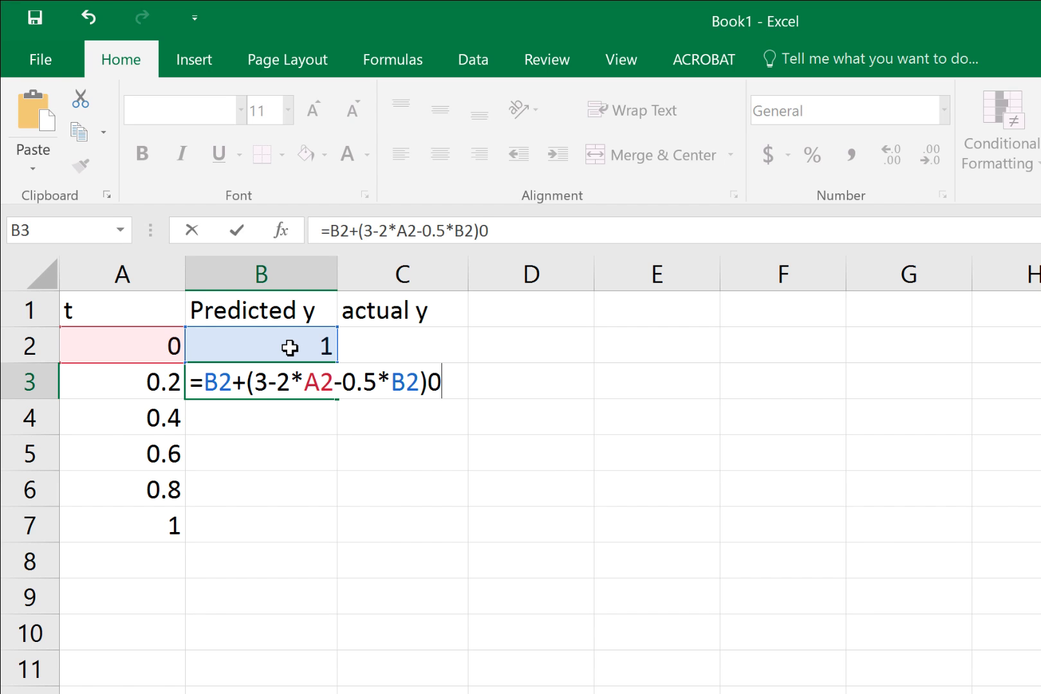
key(BackSpace)
text(*0.)
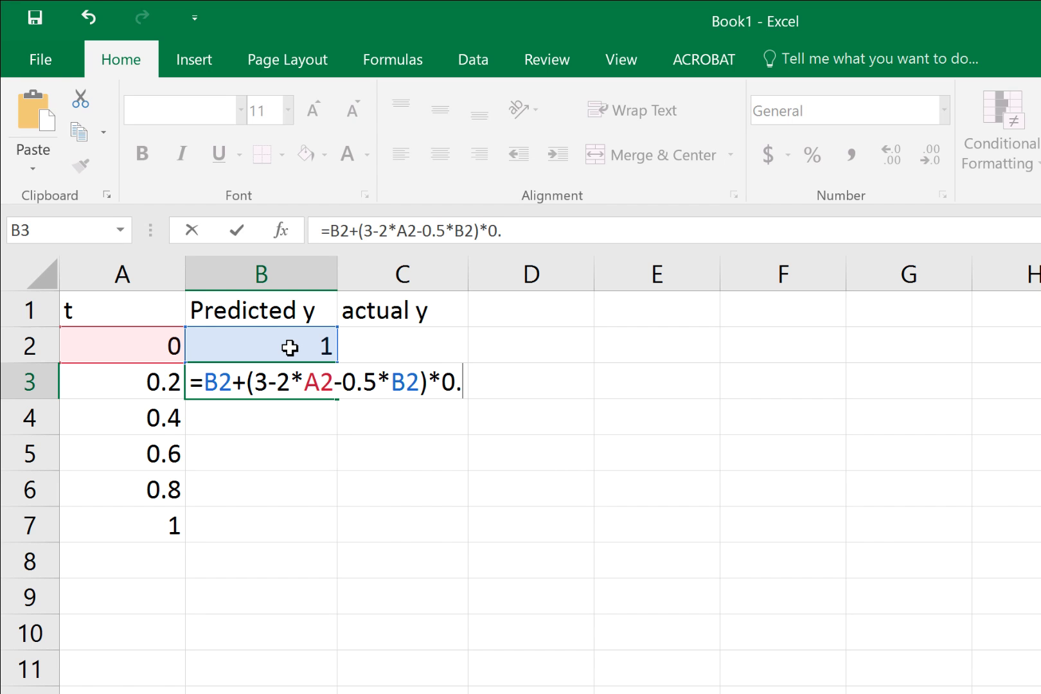
text(2)
key(Return)
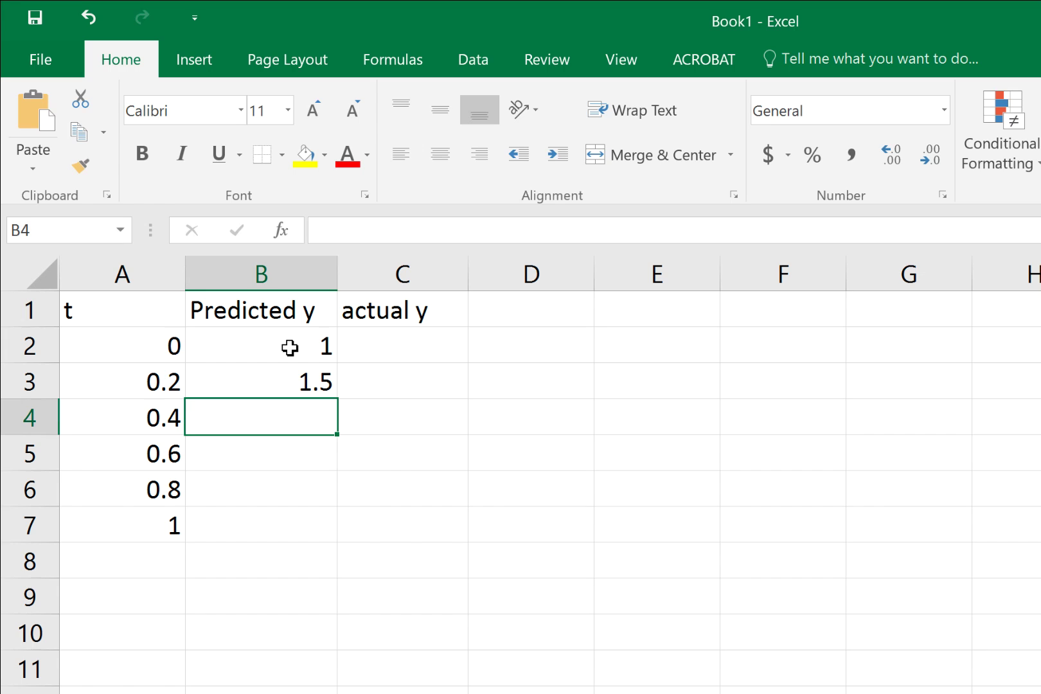
- Enter the exact-solution formula =14-4*A2-13*EXP(-A2/2) in cell C2 for the actual y
key(Up)
key(Up)
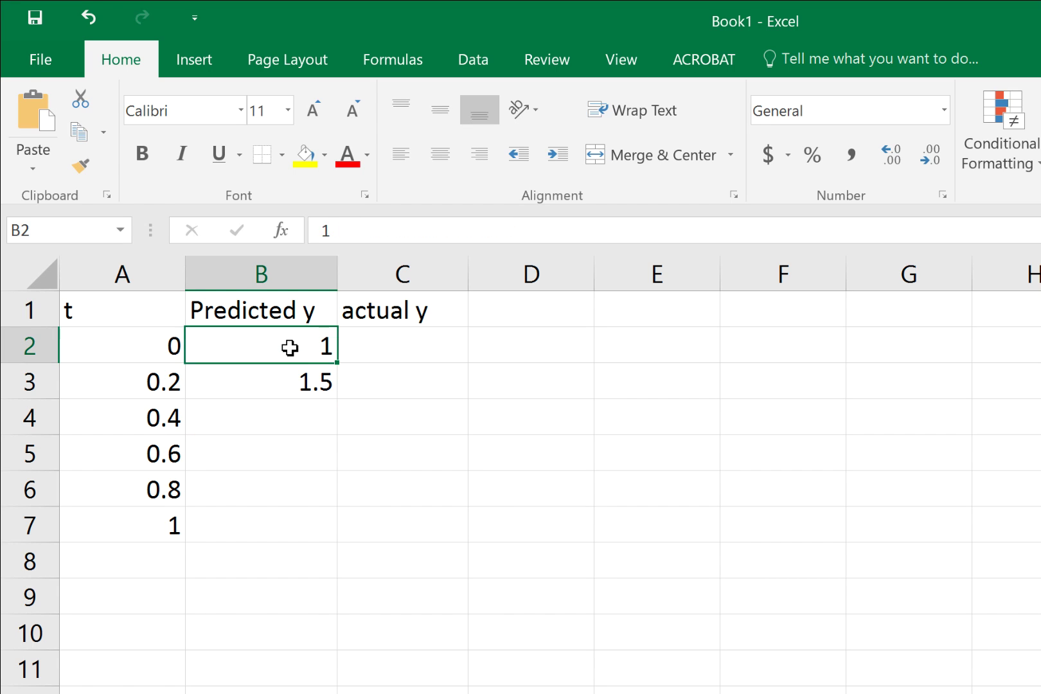
key(Right)
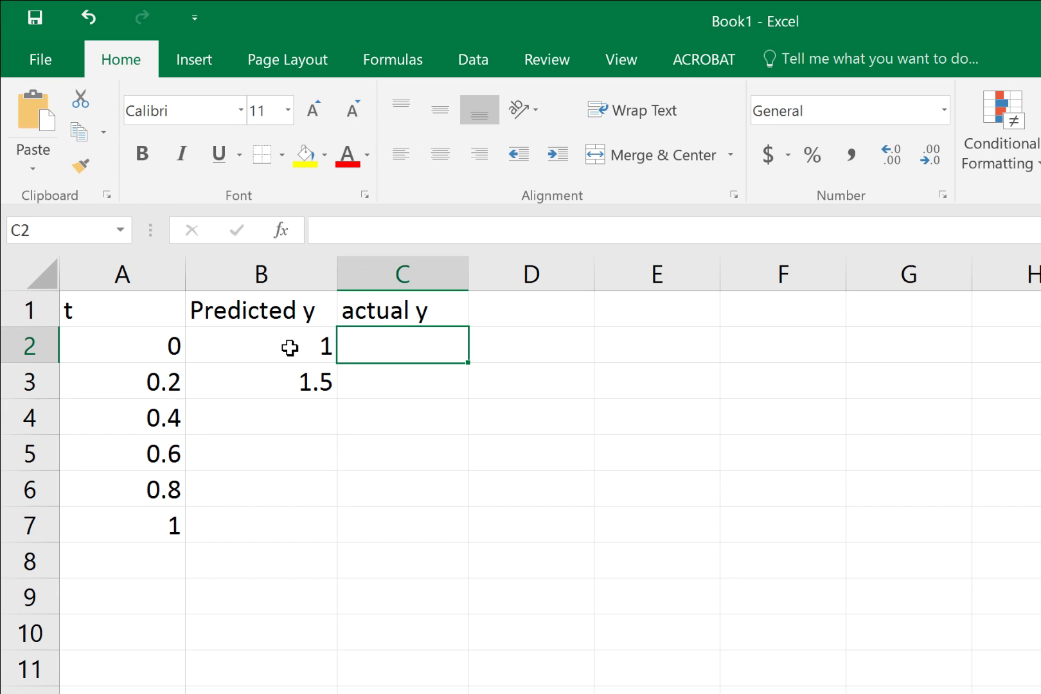
text(=)
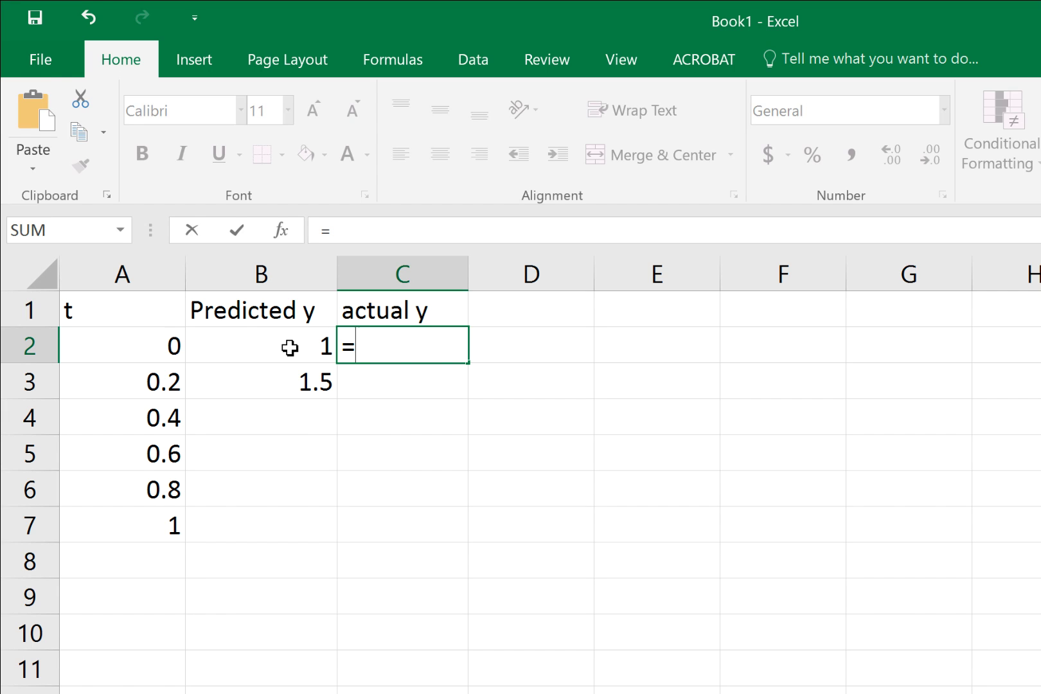
text(14)
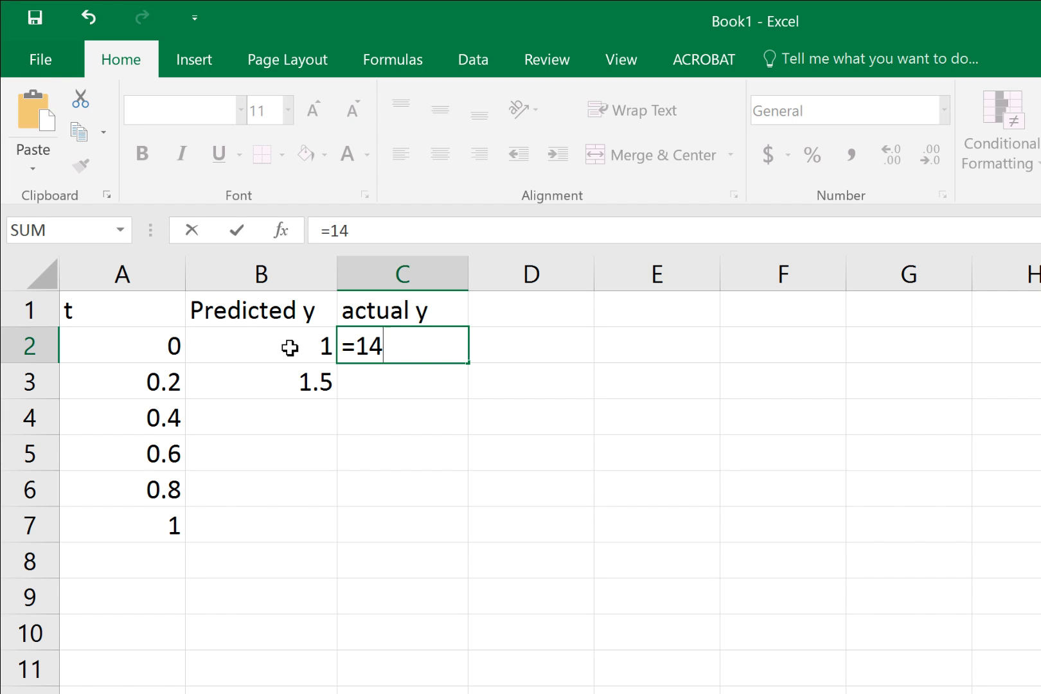
text(-4*)
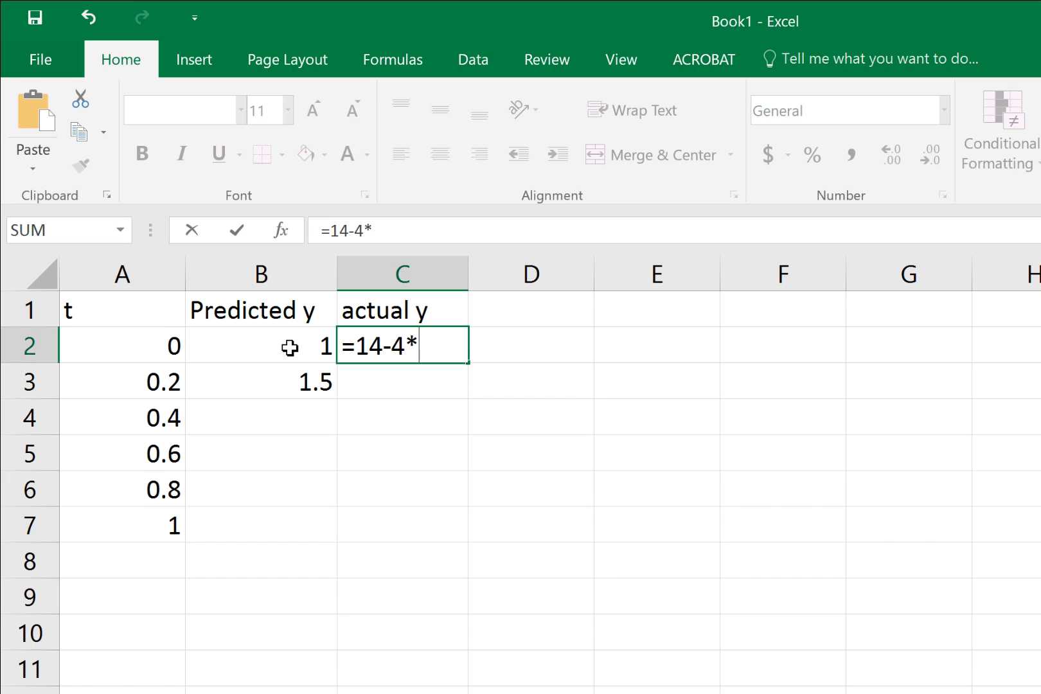
click(118, 348)
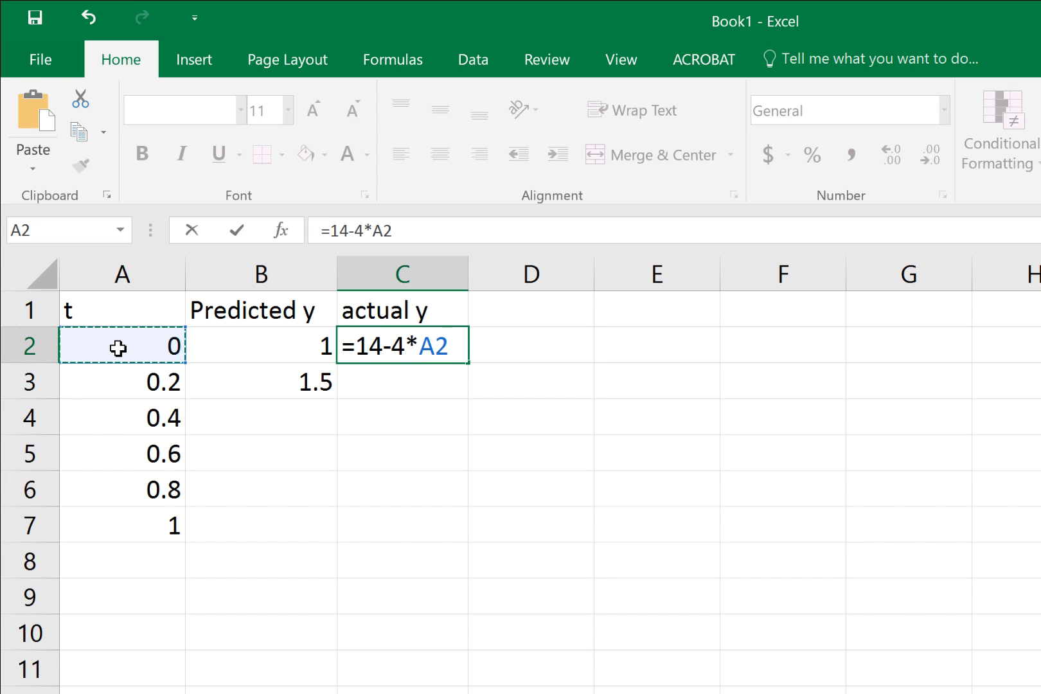
text(-13)
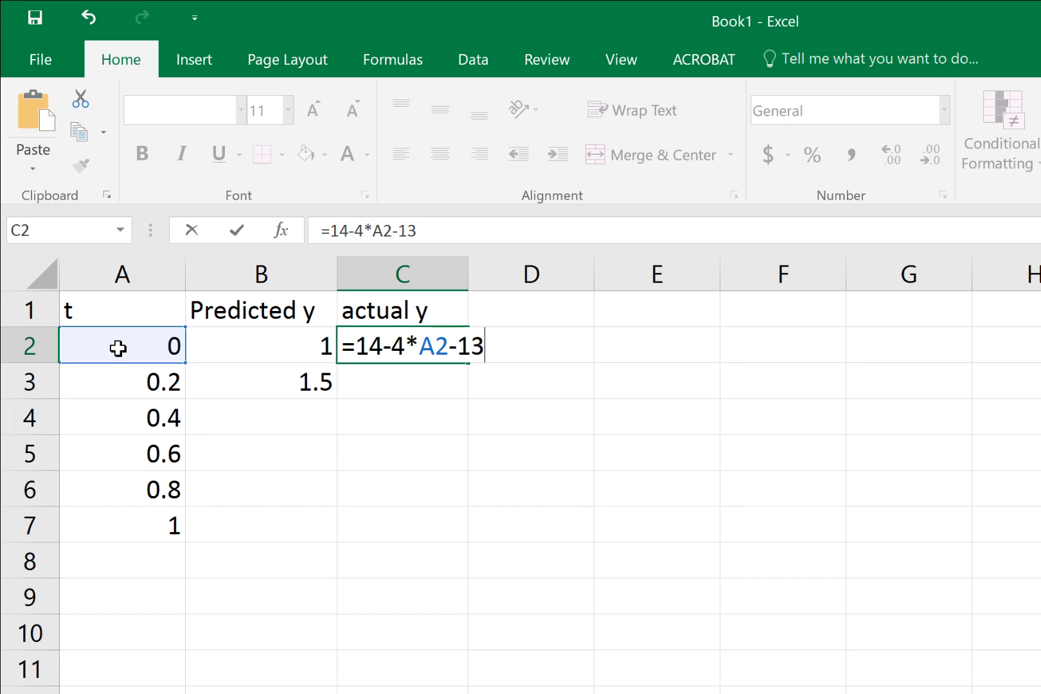
text(8)
key(BackSpace)
text(*exp)
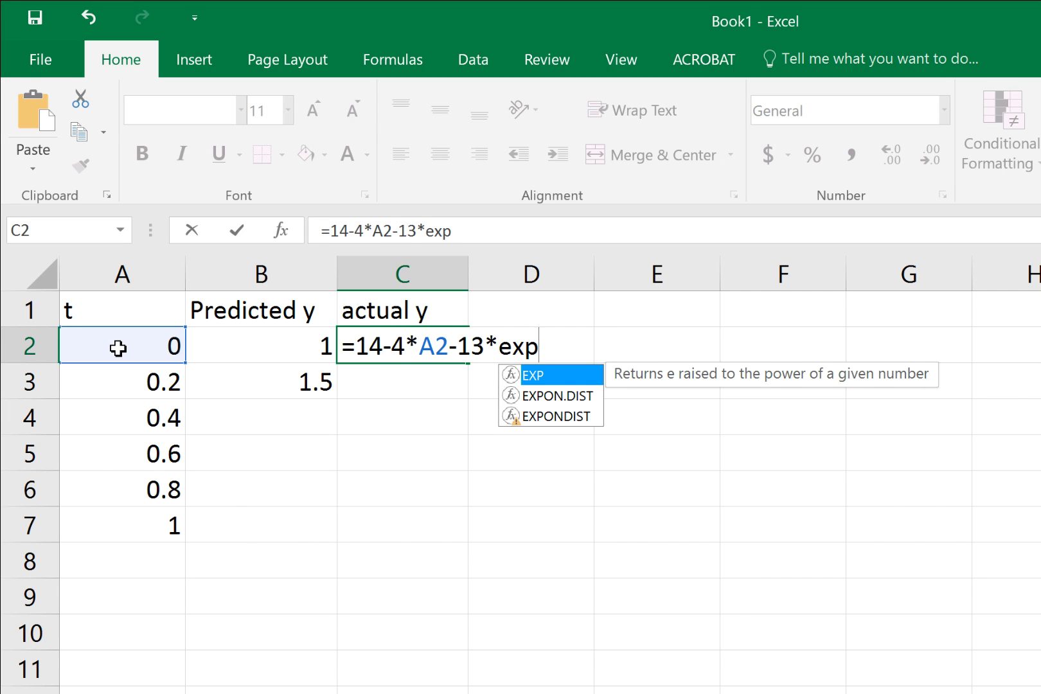
text(()
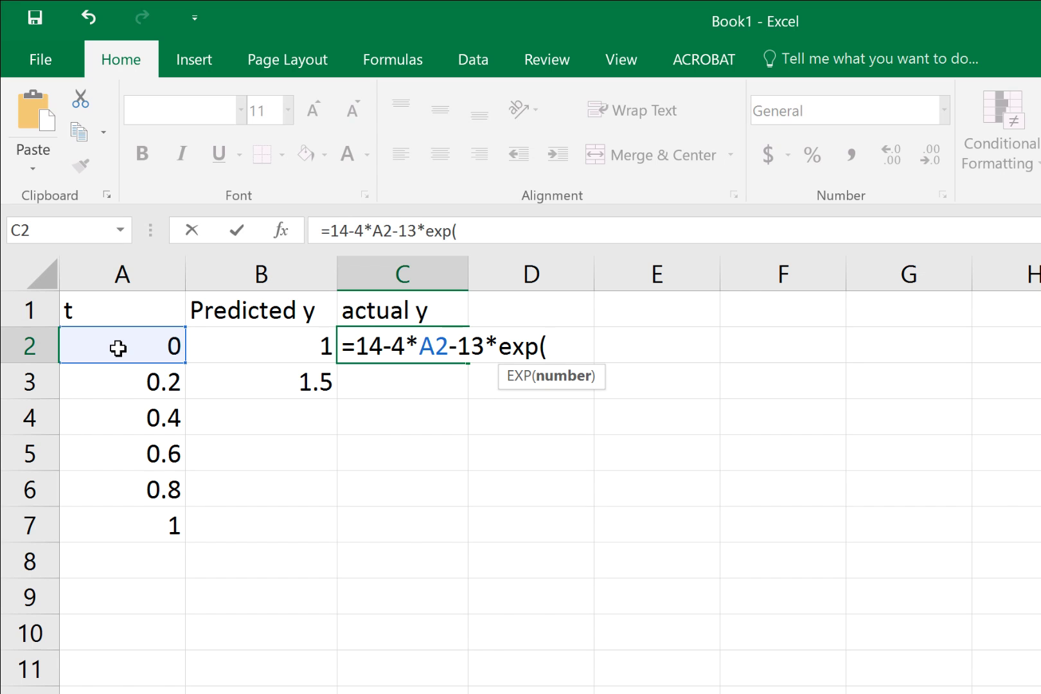
text(-)
click(119, 347)
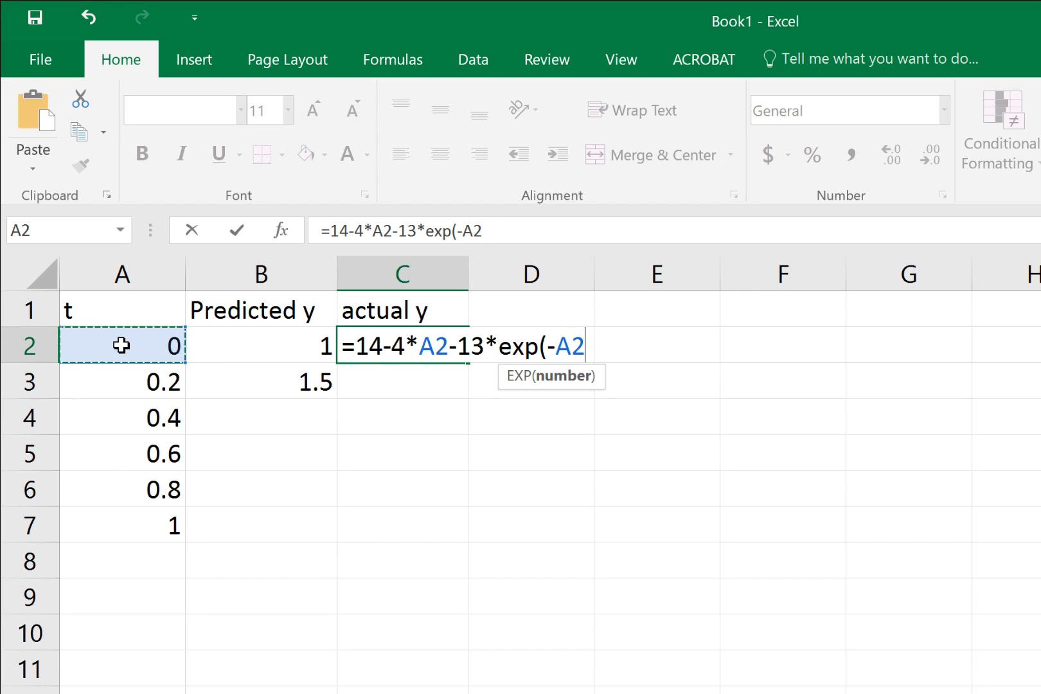
text(/2))
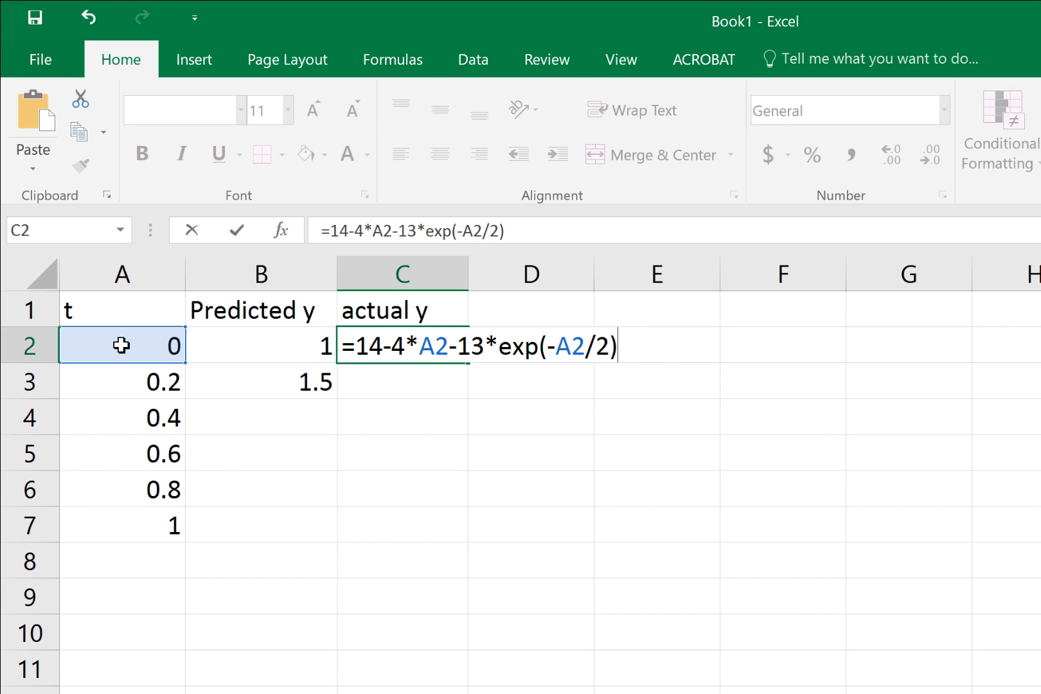
key(Return)
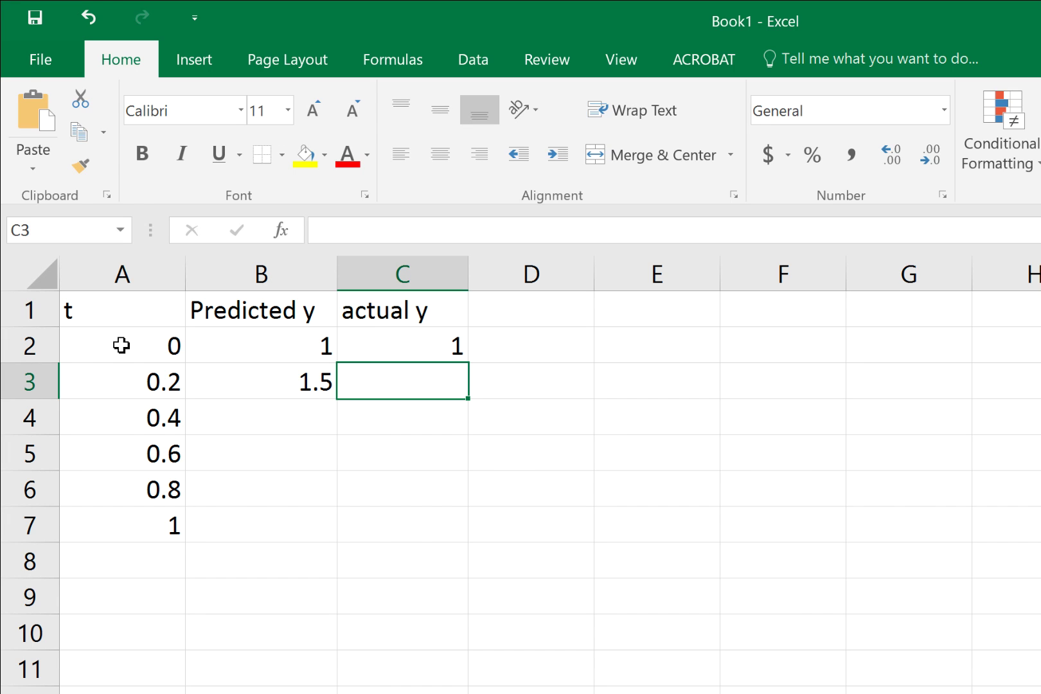
- Fill the actual y formula from C2 down to C3 and inspect the copied formula
click(286, 348)
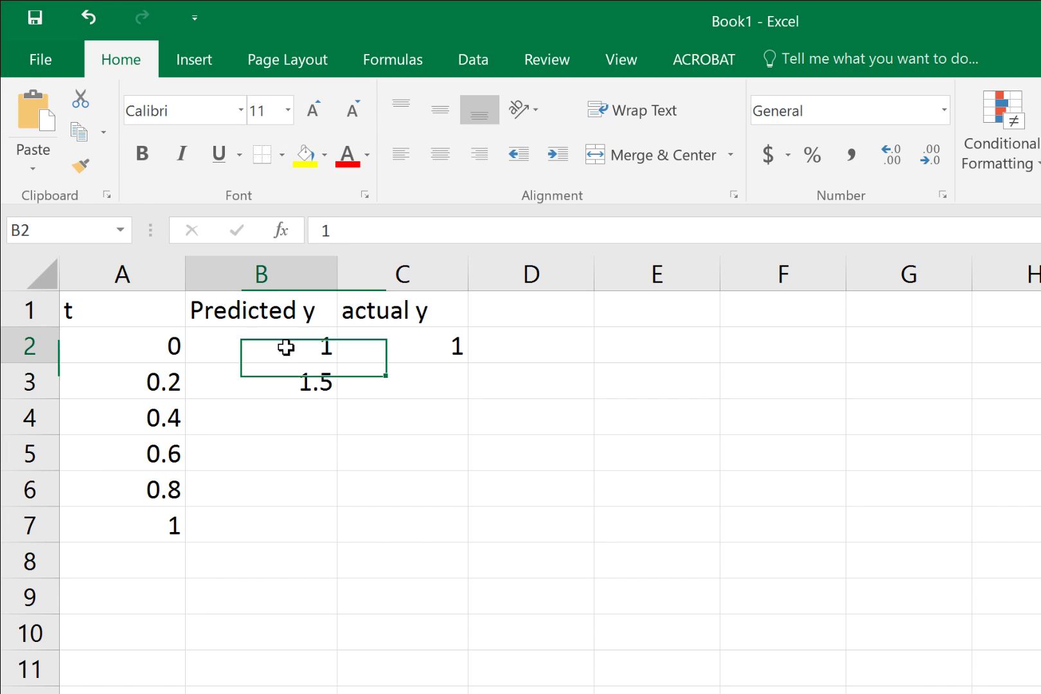
click(412, 344)
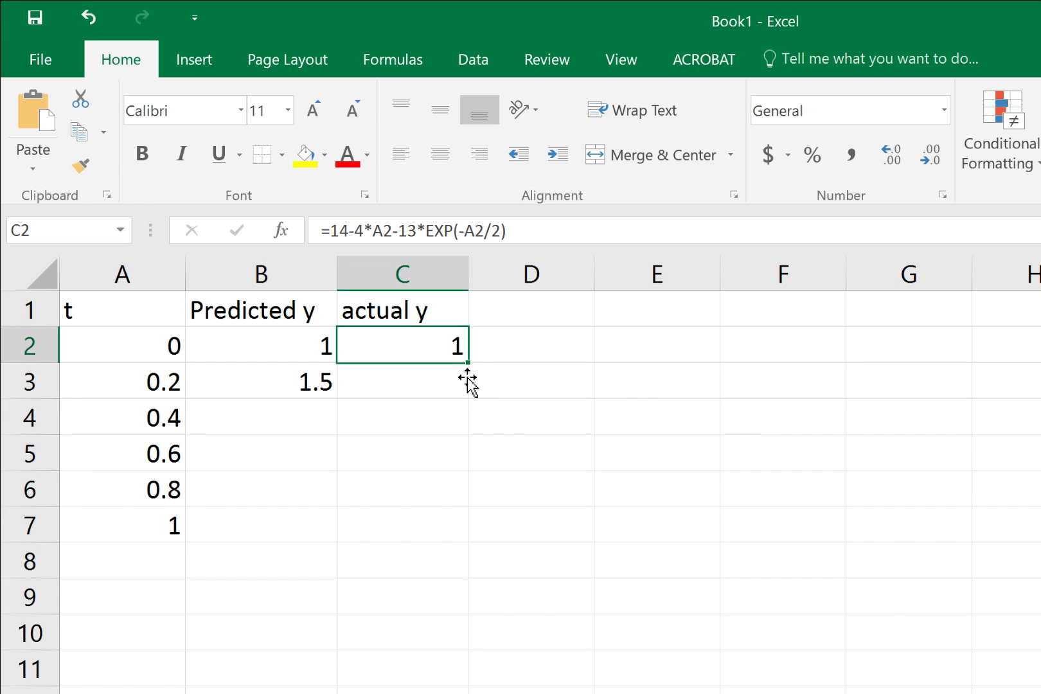
drag(469, 363, 466, 406)
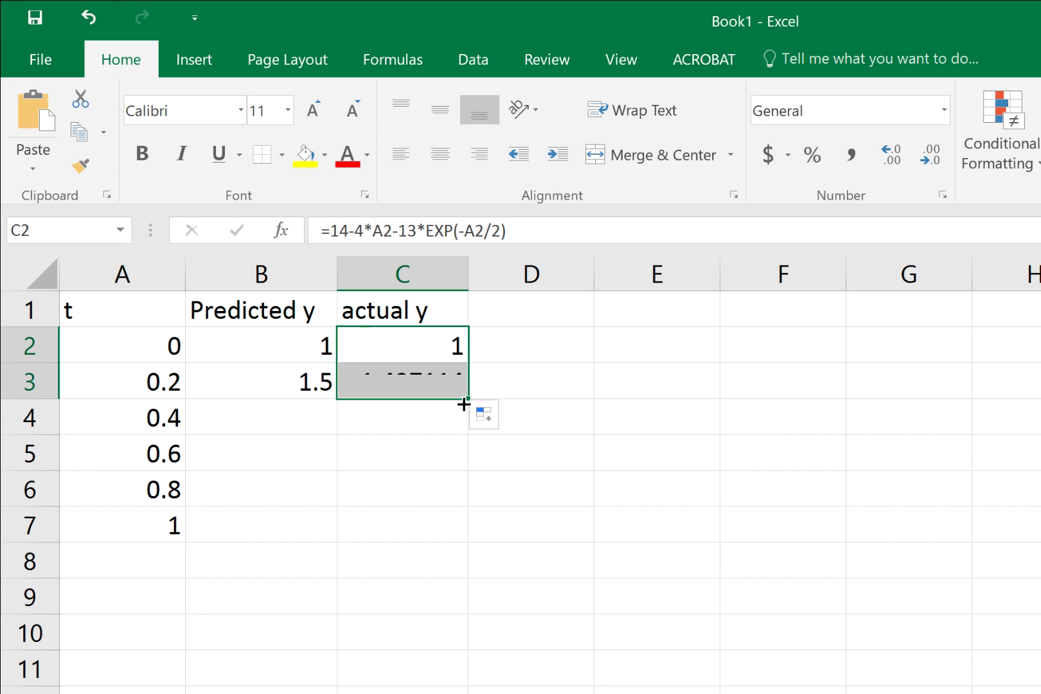
click(428, 381)
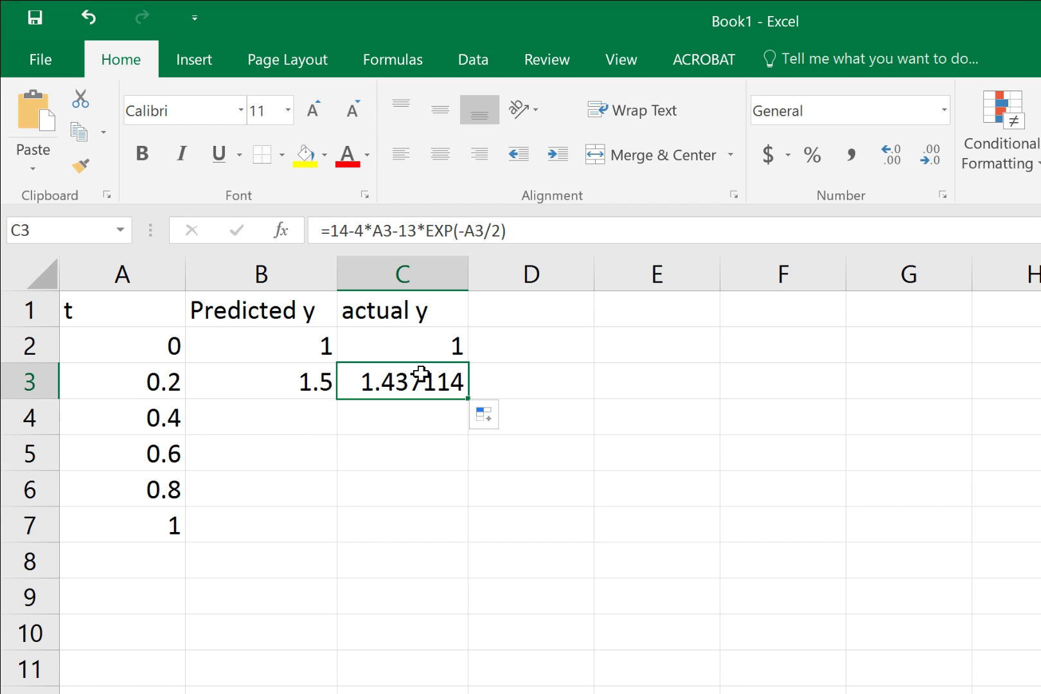
- Fill the predicted y formula in B3 and the actual y formula in C3 down through row 7
click(278, 388)
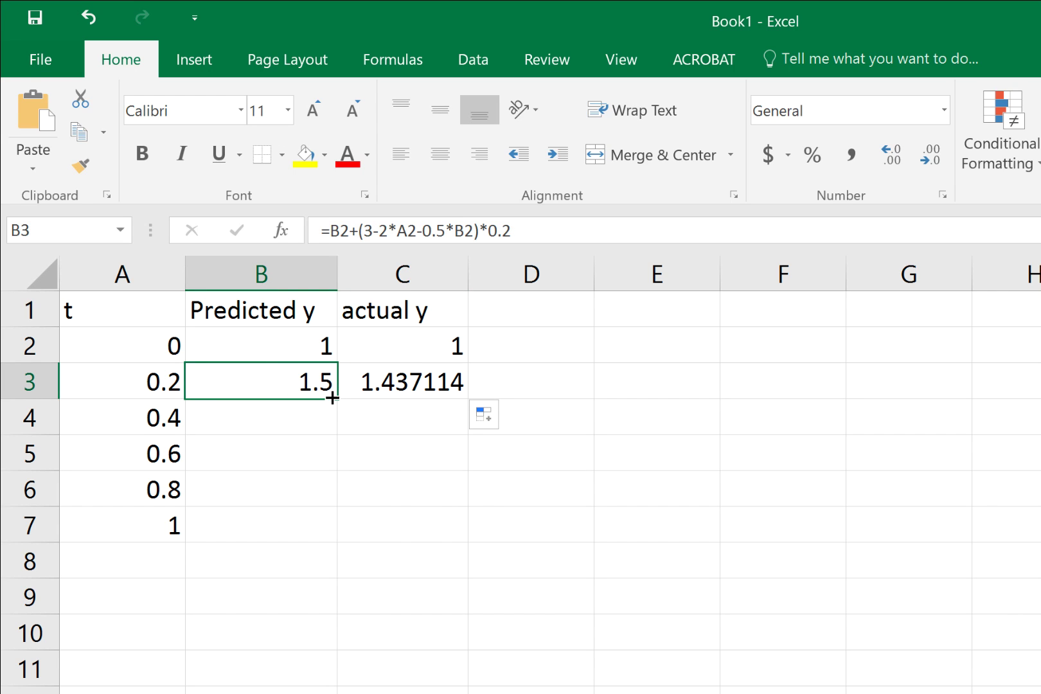
drag(336, 405, 335, 556)
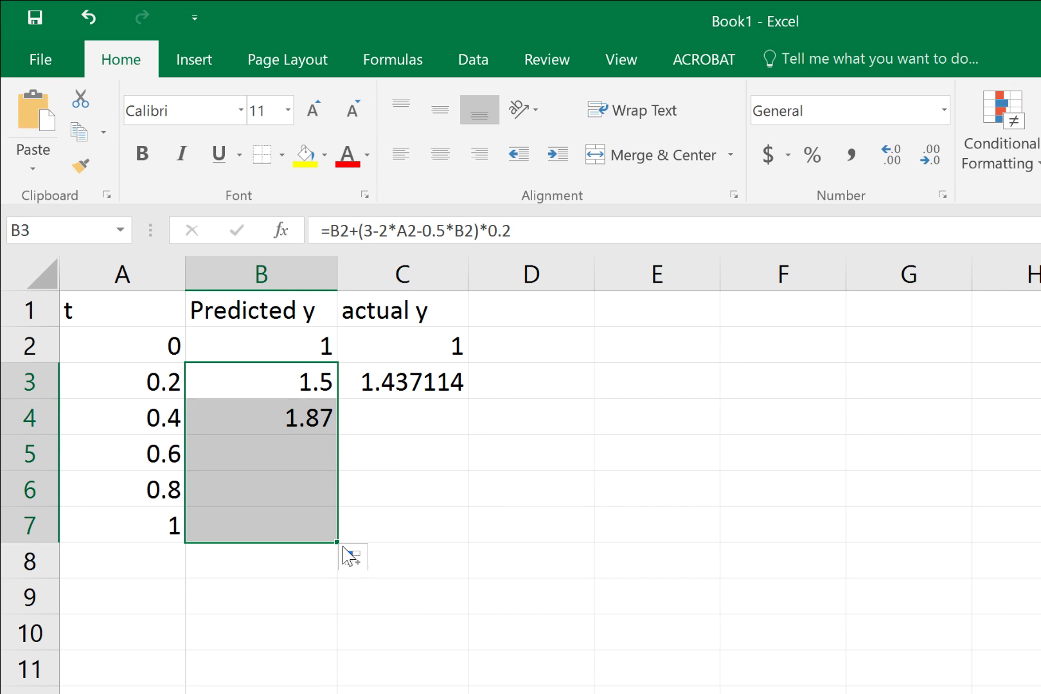
click(447, 391)
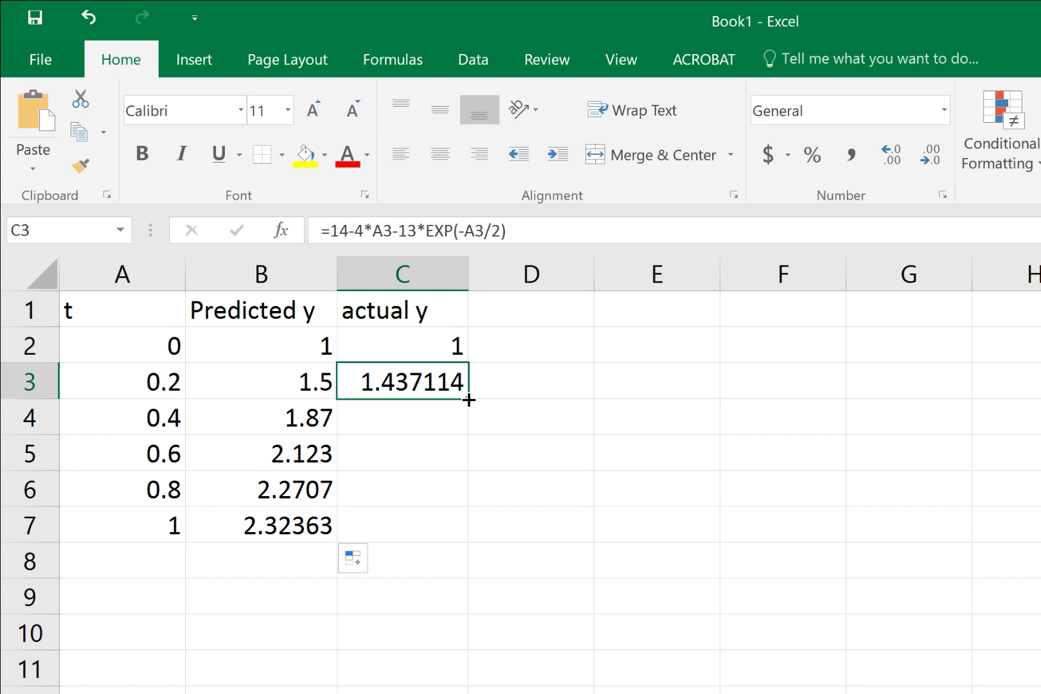
drag(468, 398, 433, 556)
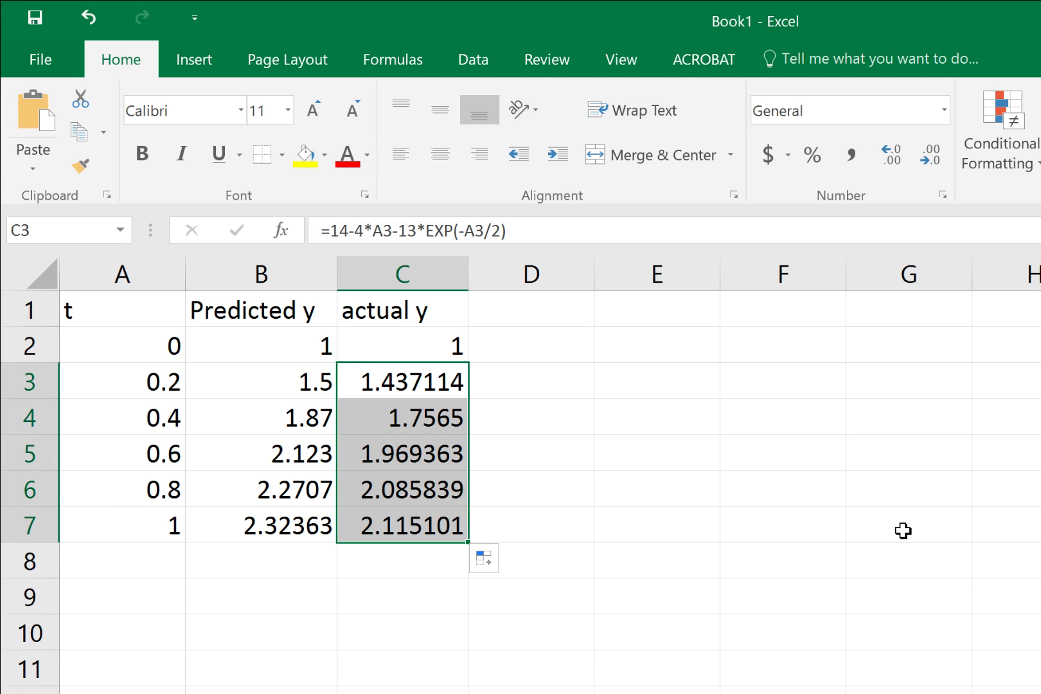
click(377, 384)
key(Down)
key(Down)
key(Down)
key(Down)
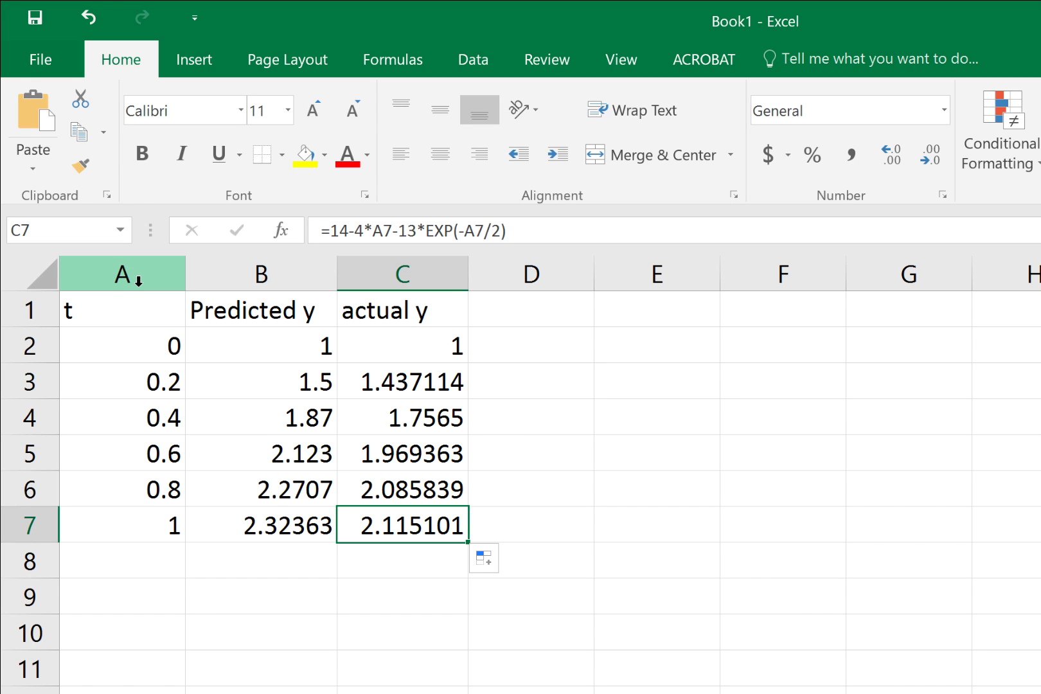
- Center the contents of columns A to C horizontally and format the t values in A2:A7 with one decimal place
drag(139, 281, 445, 258)
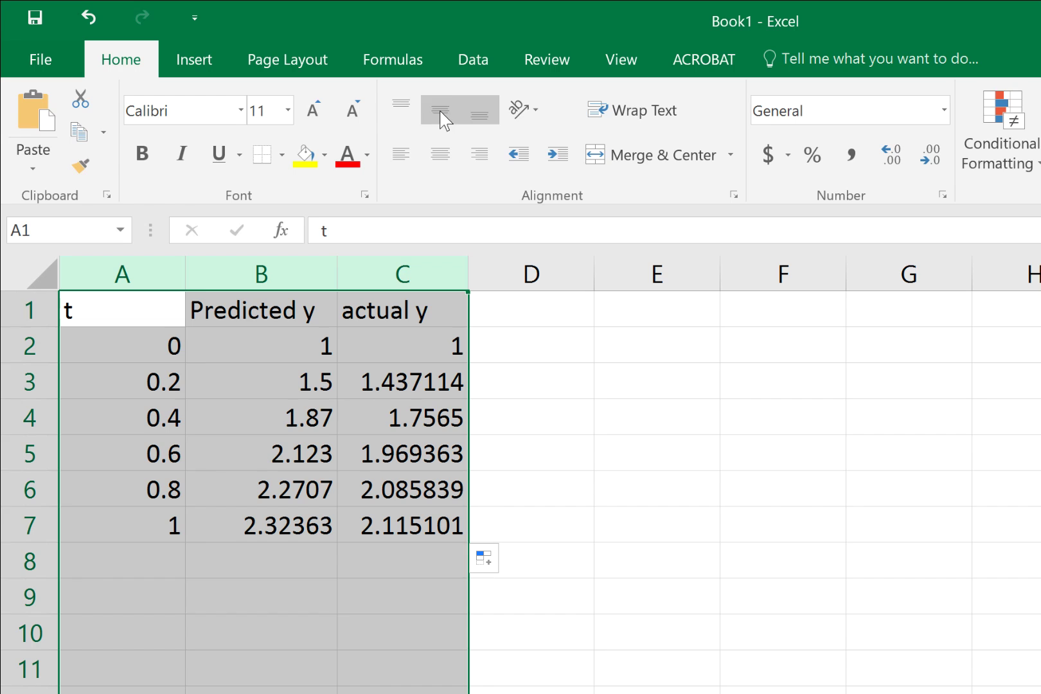
click(444, 154)
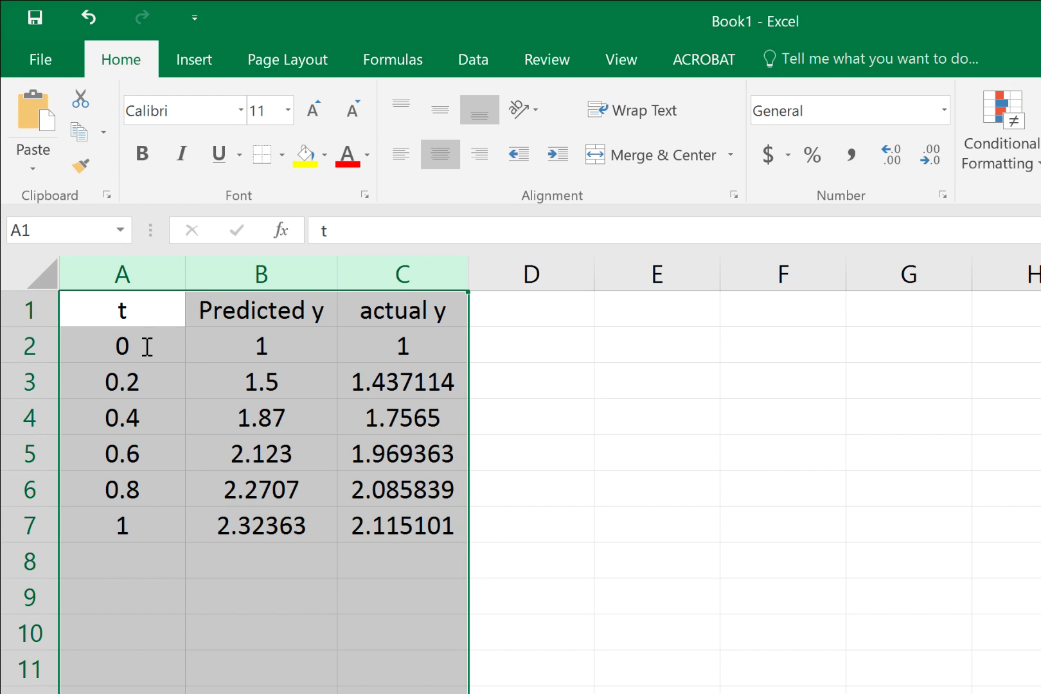
drag(147, 347, 143, 514)
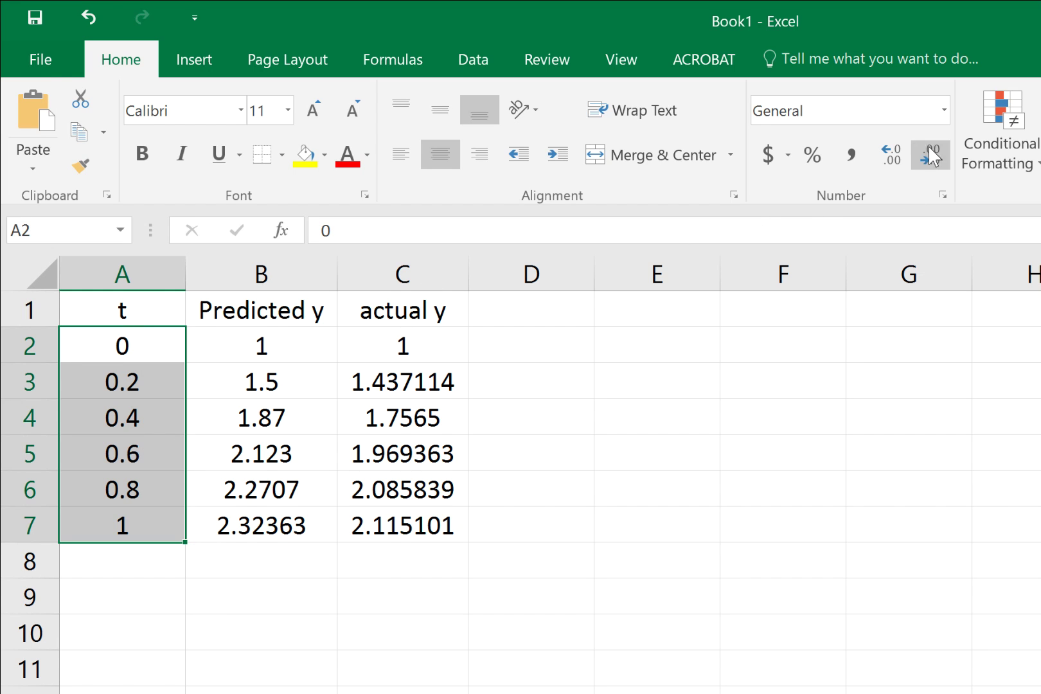
click(894, 158)
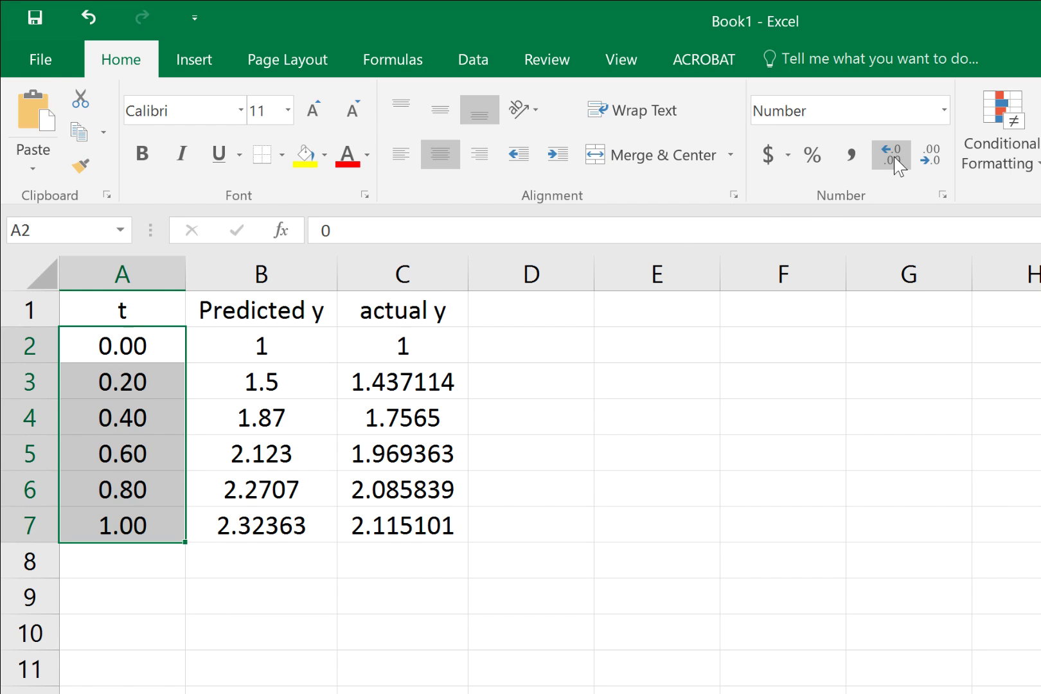
click(935, 156)
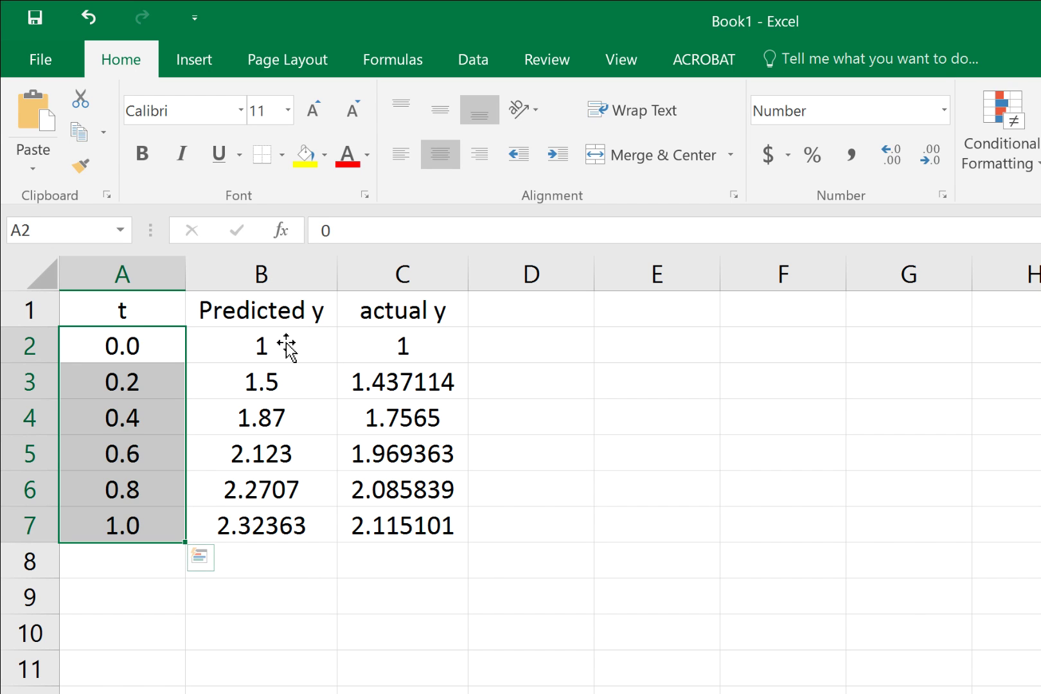
- Format the predicted and actual y values in B2:C7 with four decimal places
drag(283, 350, 398, 526)
click(890, 155)
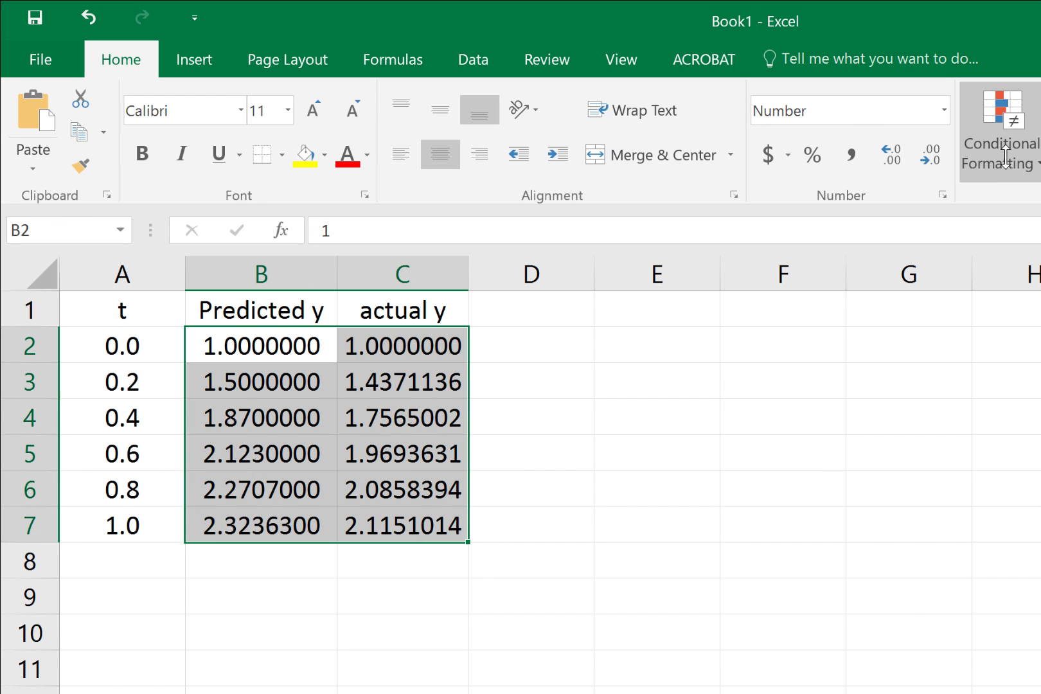
click(932, 153)
click(931, 153)
click(931, 153)
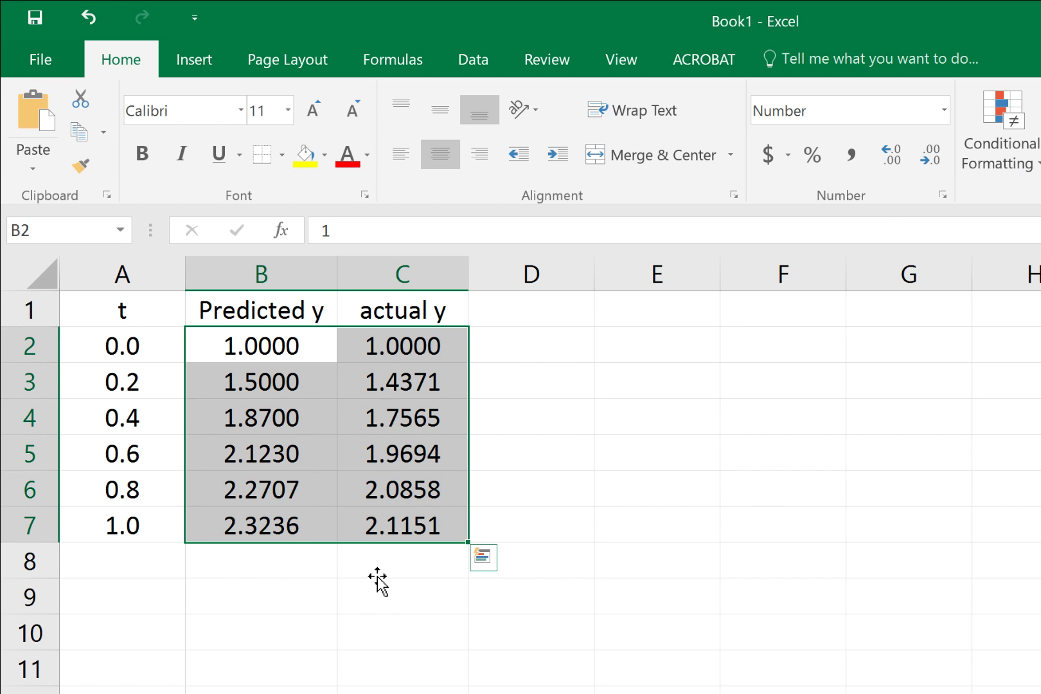
- Enter the column header "Percentage Error" in cell D1
click(565, 315)
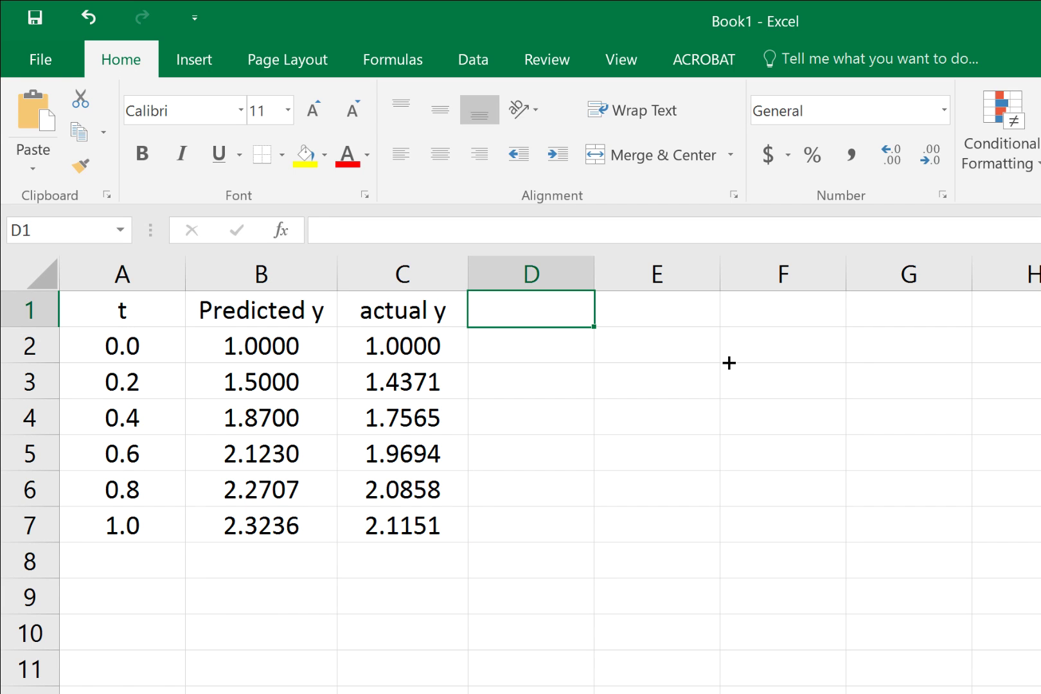
text(Per)
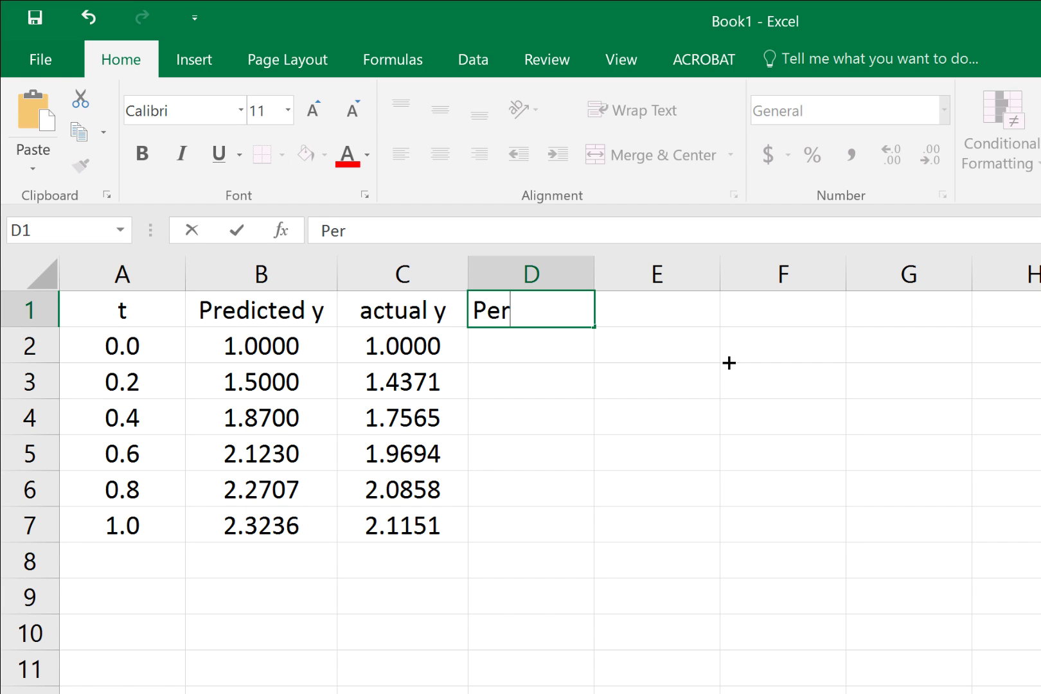
text(centage Error)
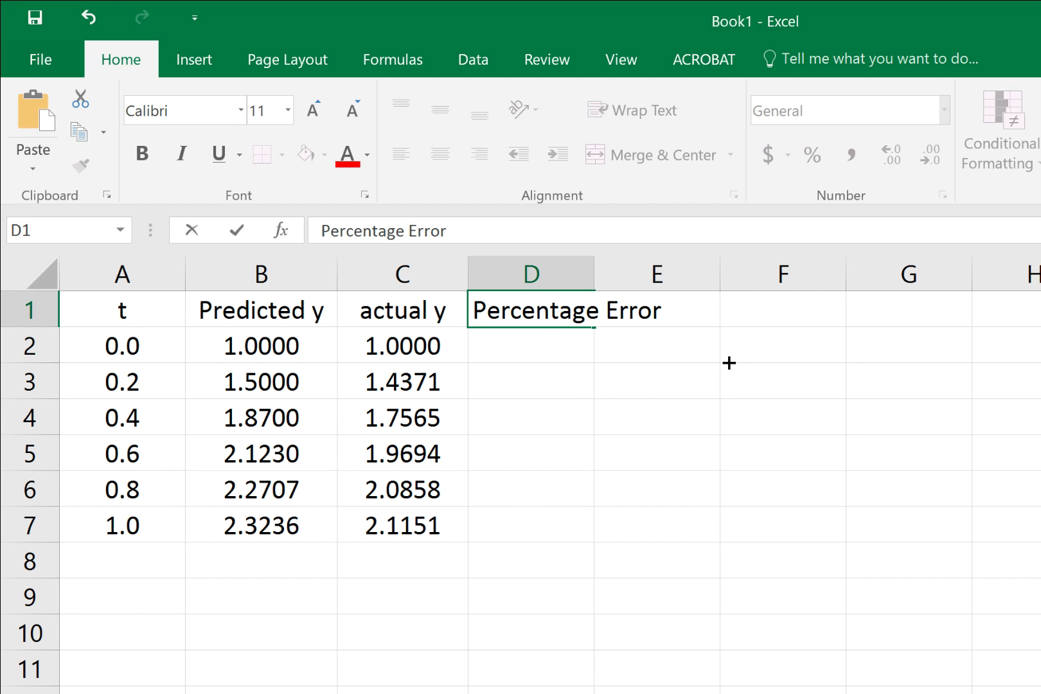
key(Return)
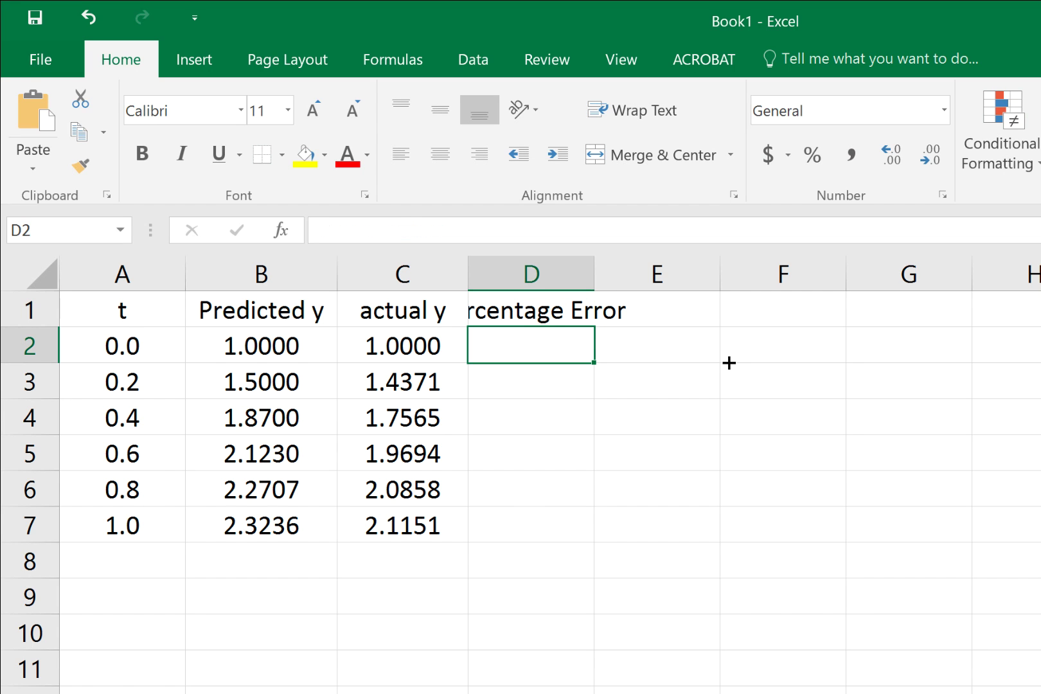
- Enter the percentage error formula =ABS(B2-C2)/C2 in cell D2
text(=()
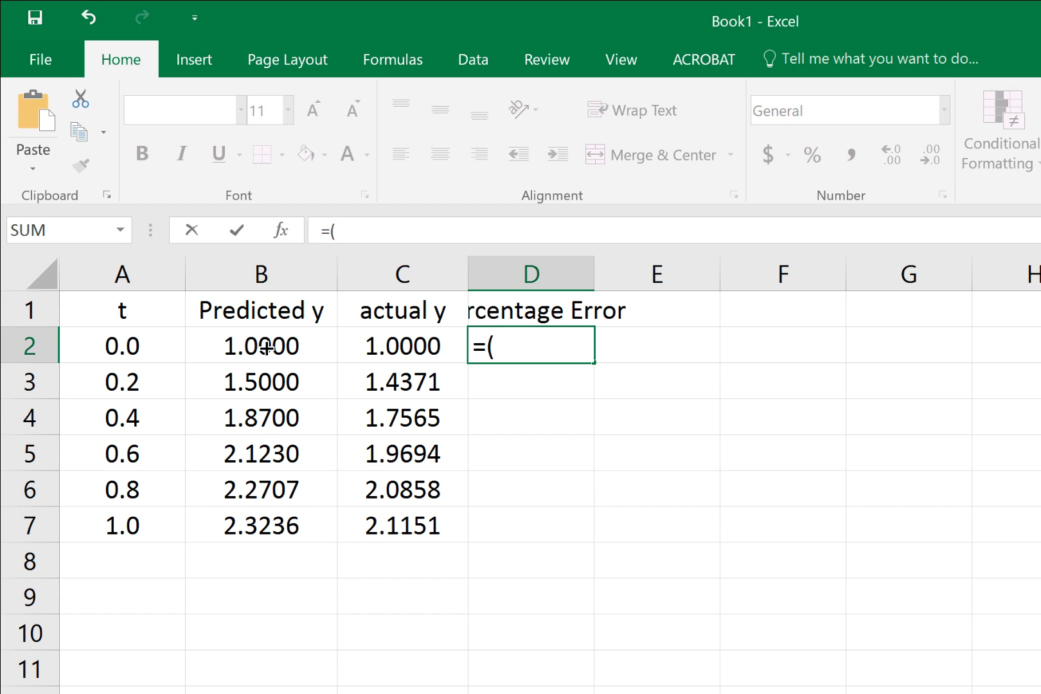
key(BackSpace)
text(abs()
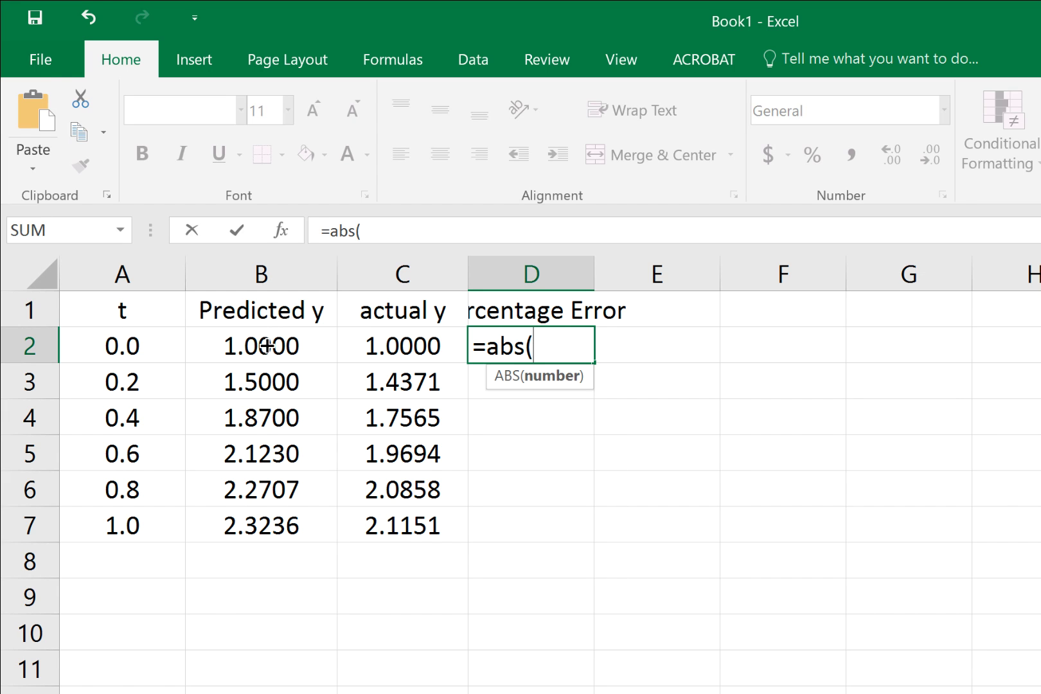
click(266, 347)
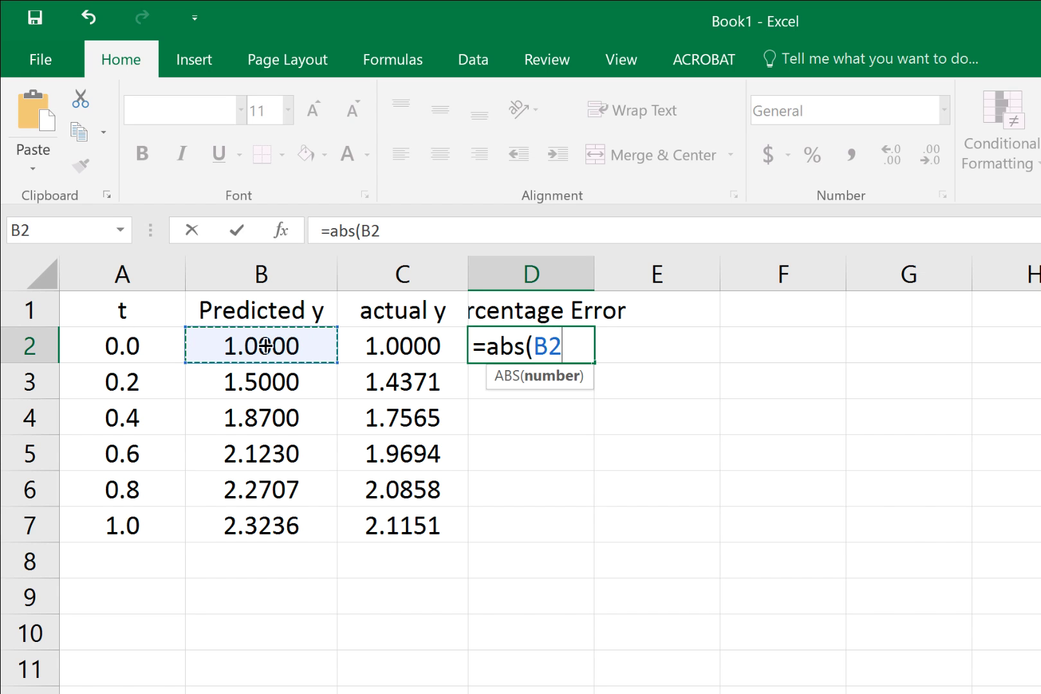
text(-)
click(403, 350)
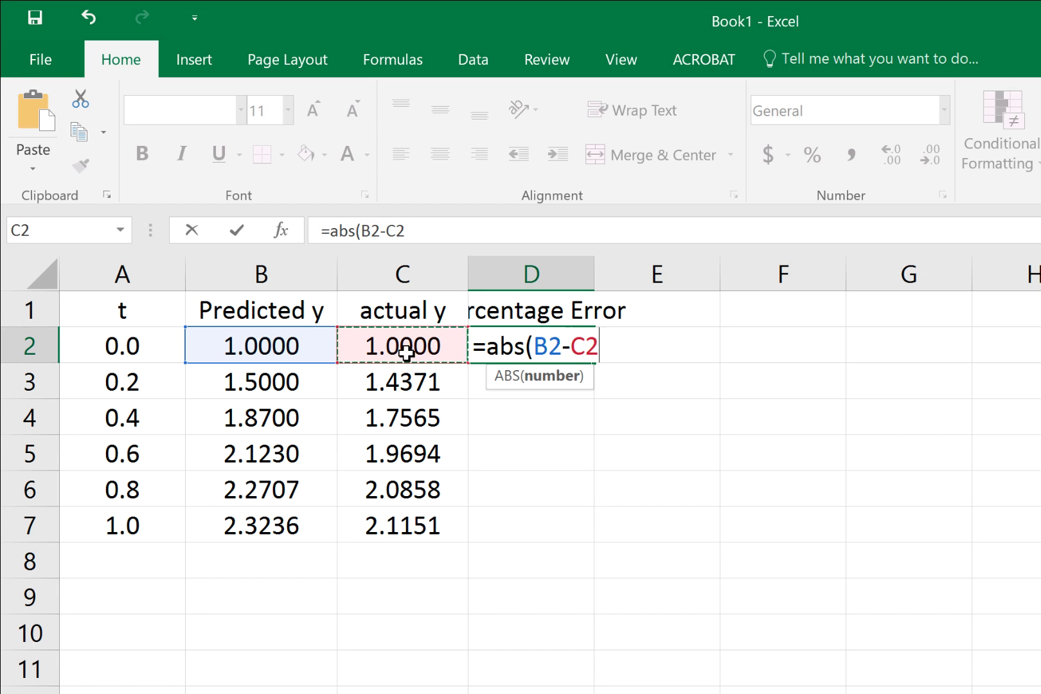
text()/)
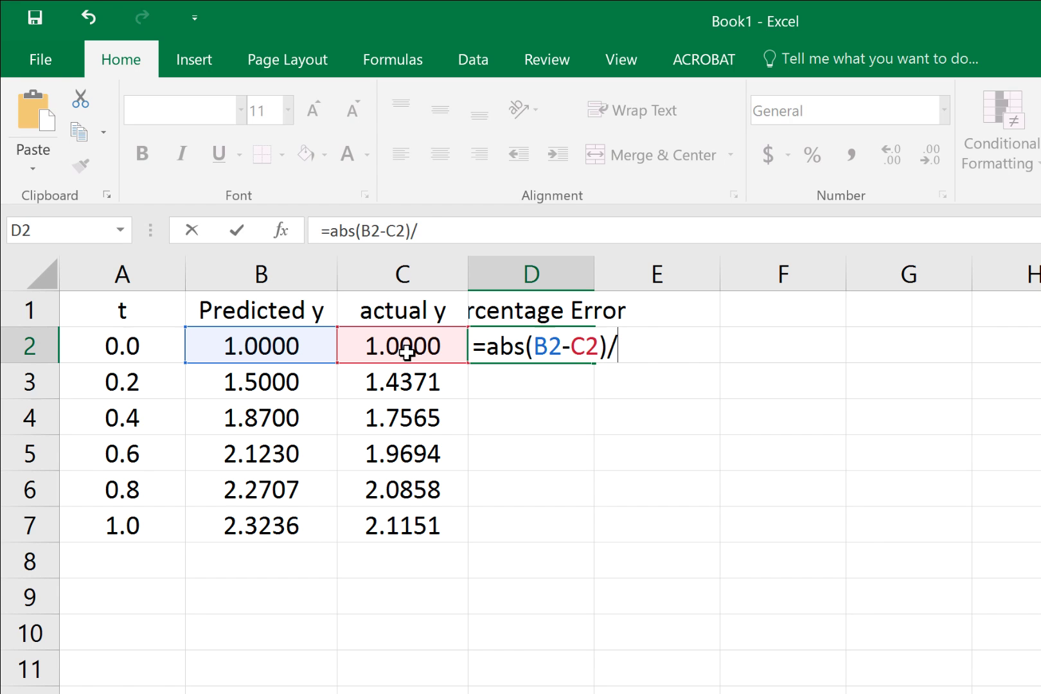
click(407, 351)
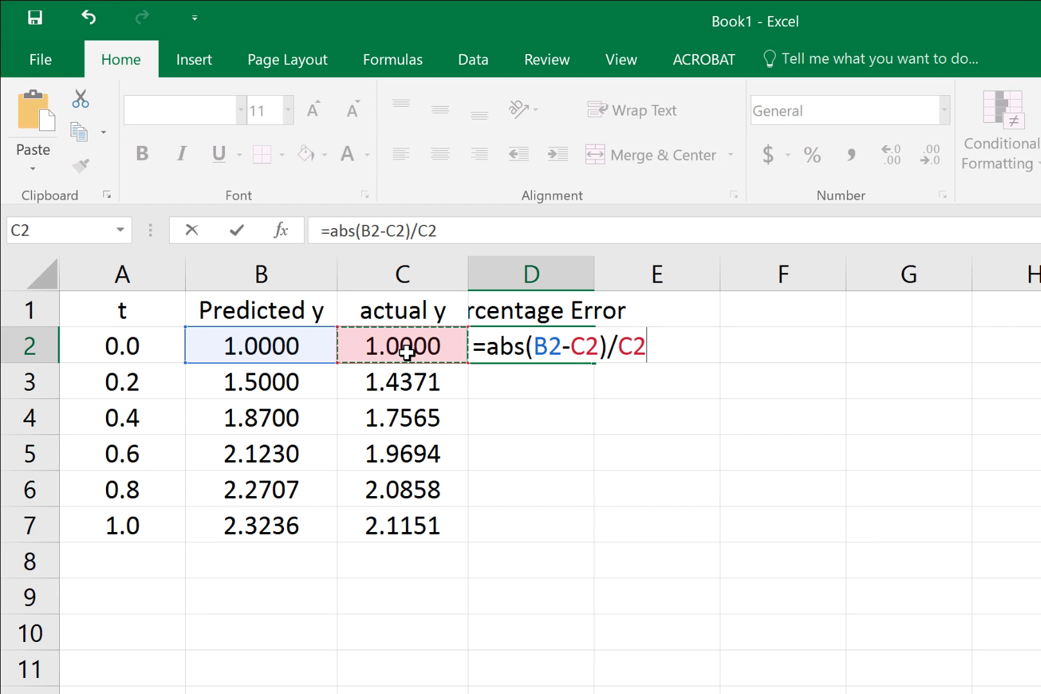
key(Return)
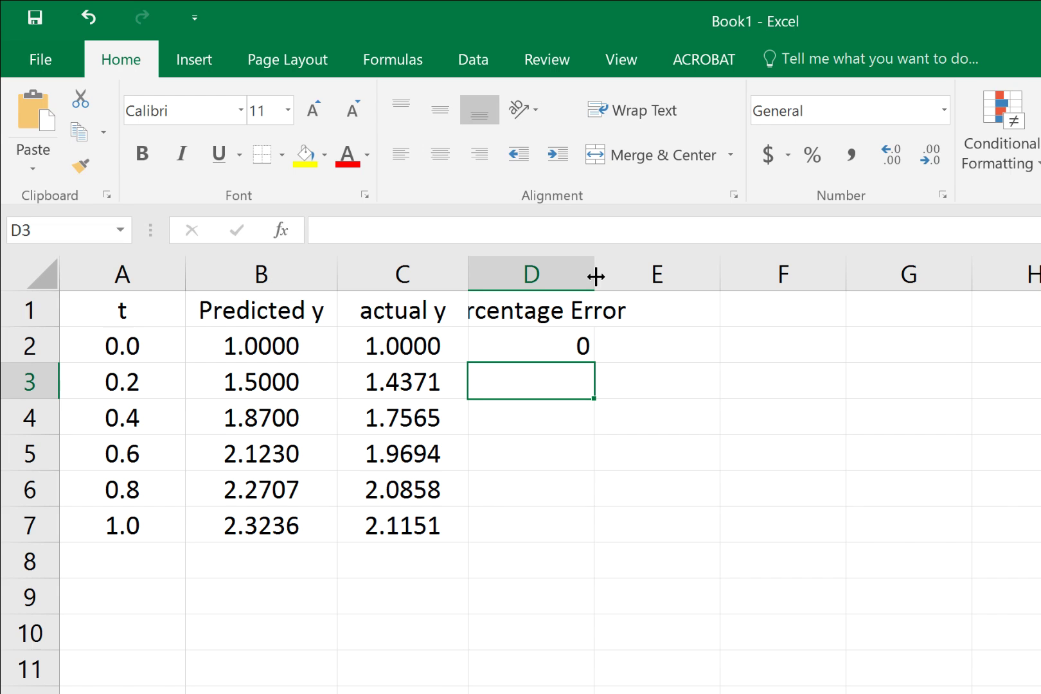
- Widen column D to fit its header and format D2 as a percentage with one decimal place
drag(596, 276, 661, 279)
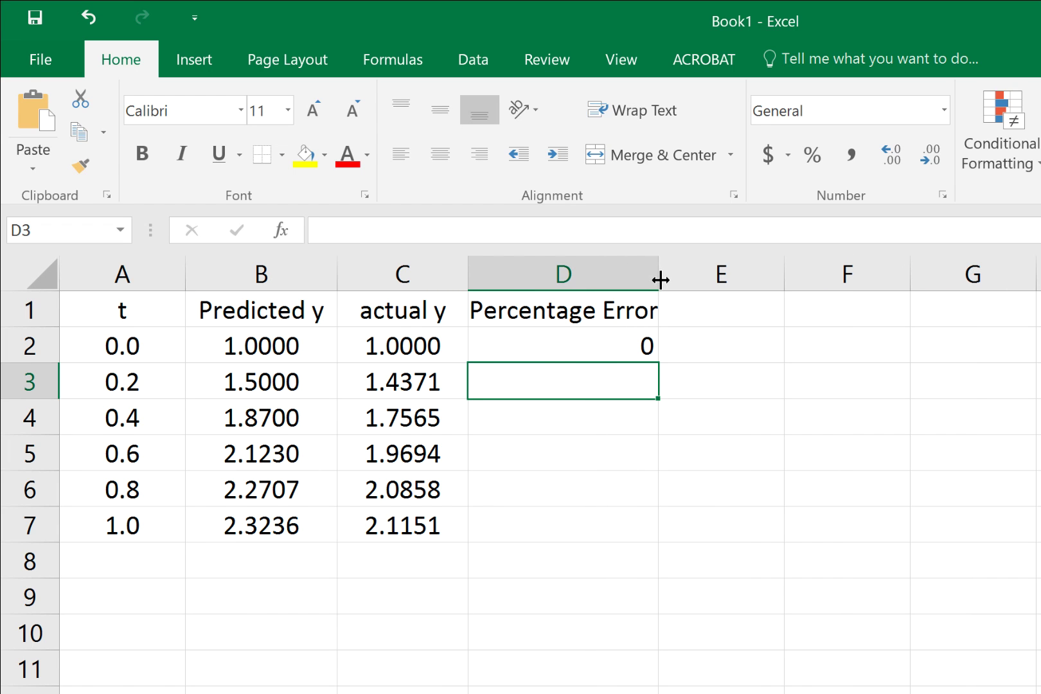
click(560, 352)
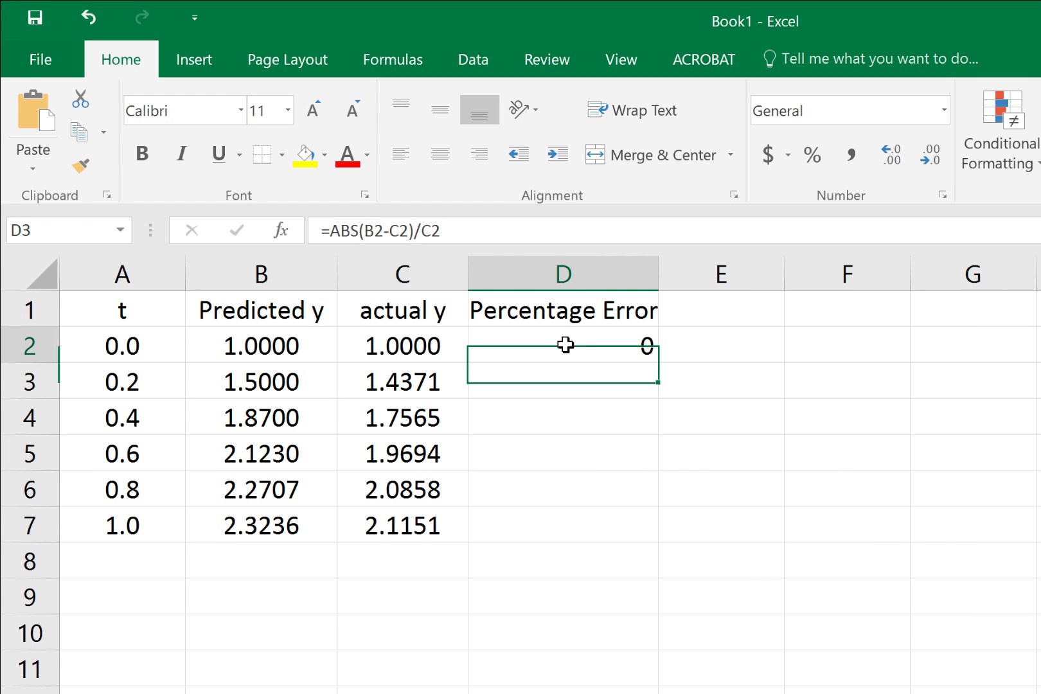
click(943, 111)
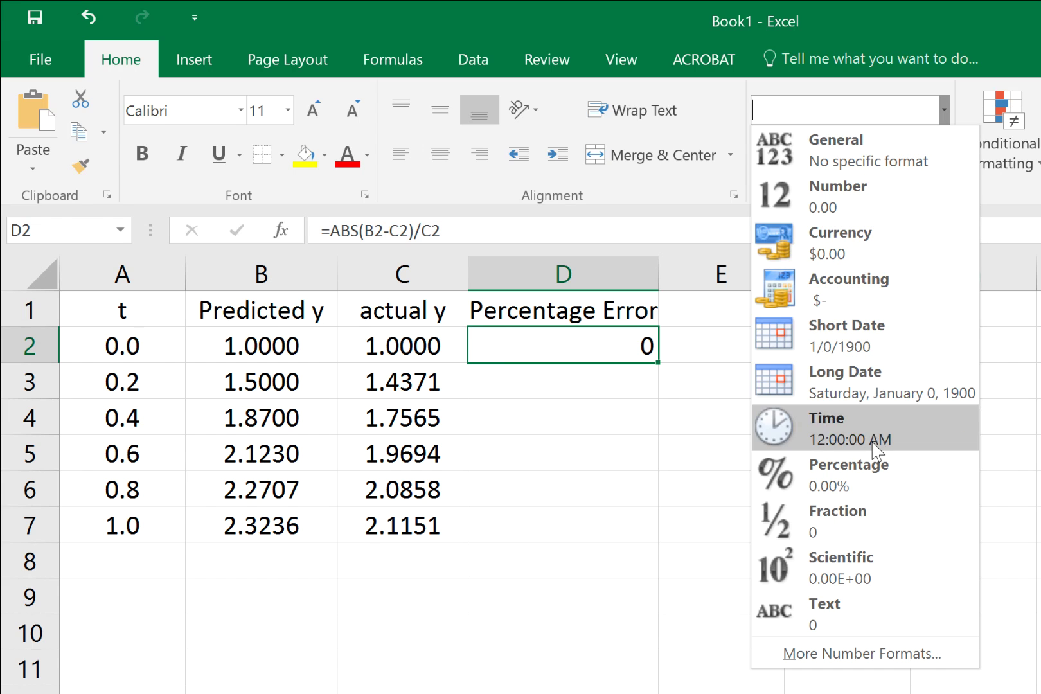
click(826, 475)
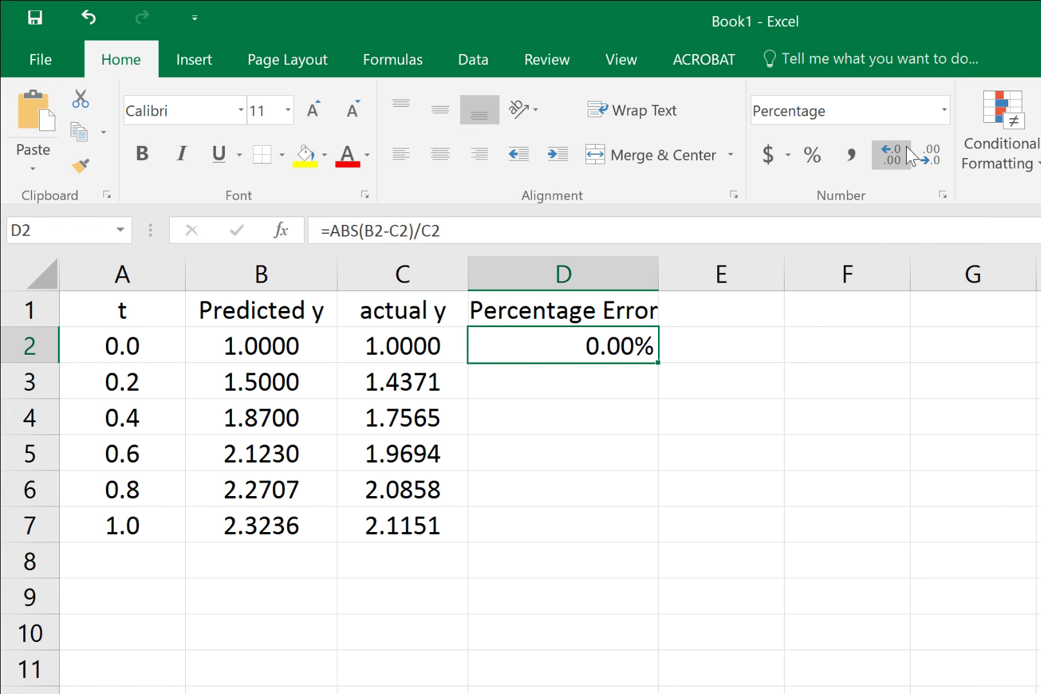
click(931, 158)
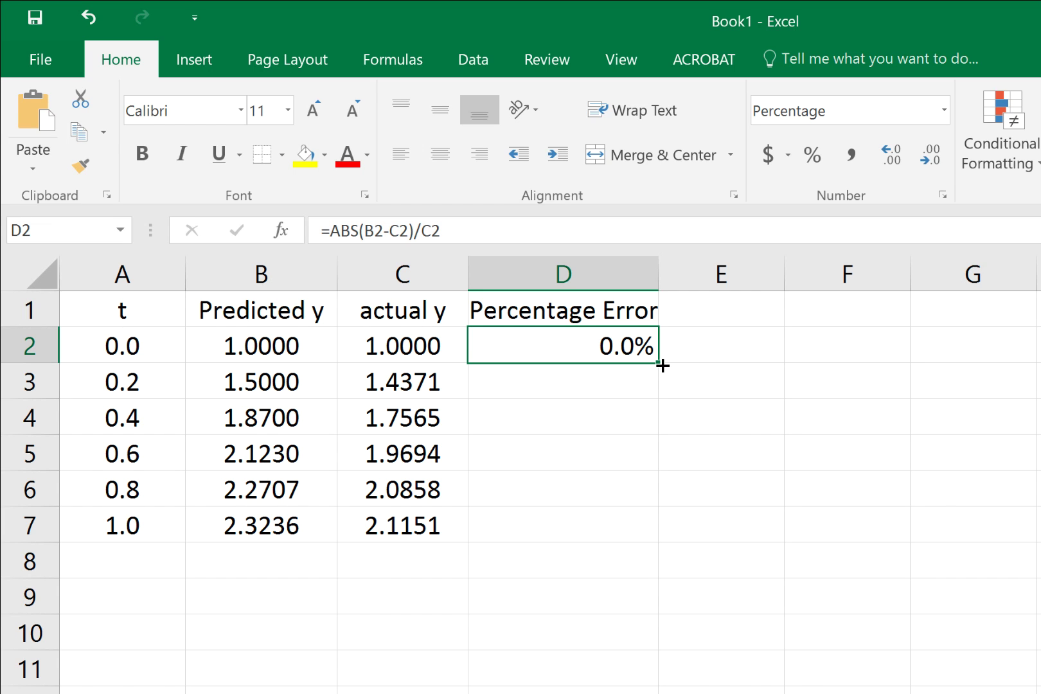
- Fill the percentage error formula from D2 down to D7 and center the contents of column D horizontally
drag(651, 441, 643, 535)
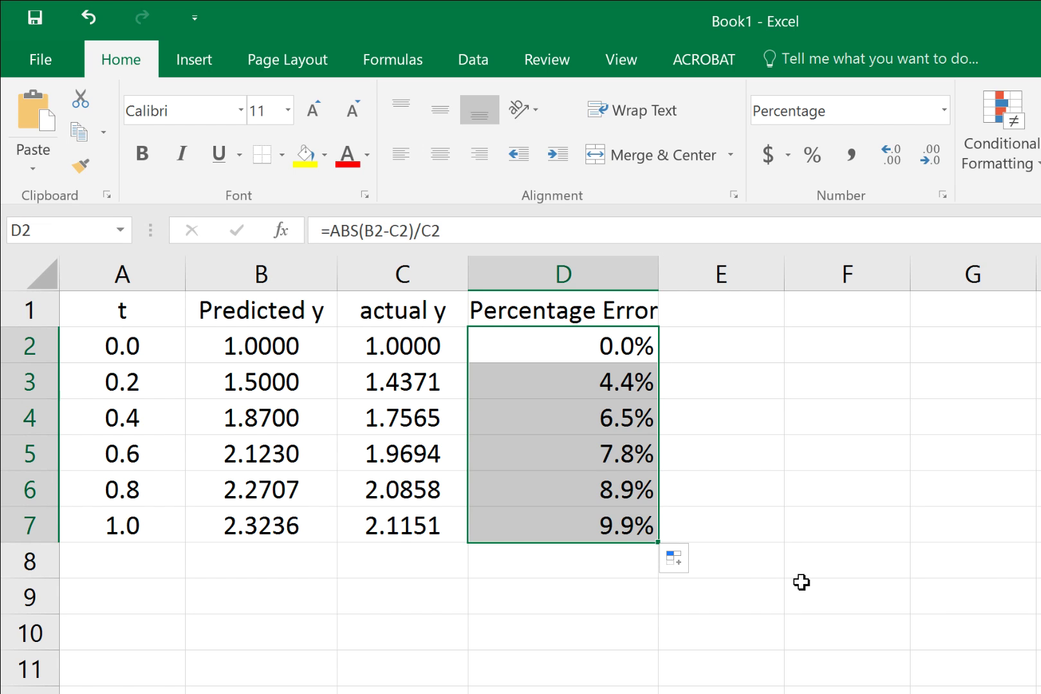
click(583, 269)
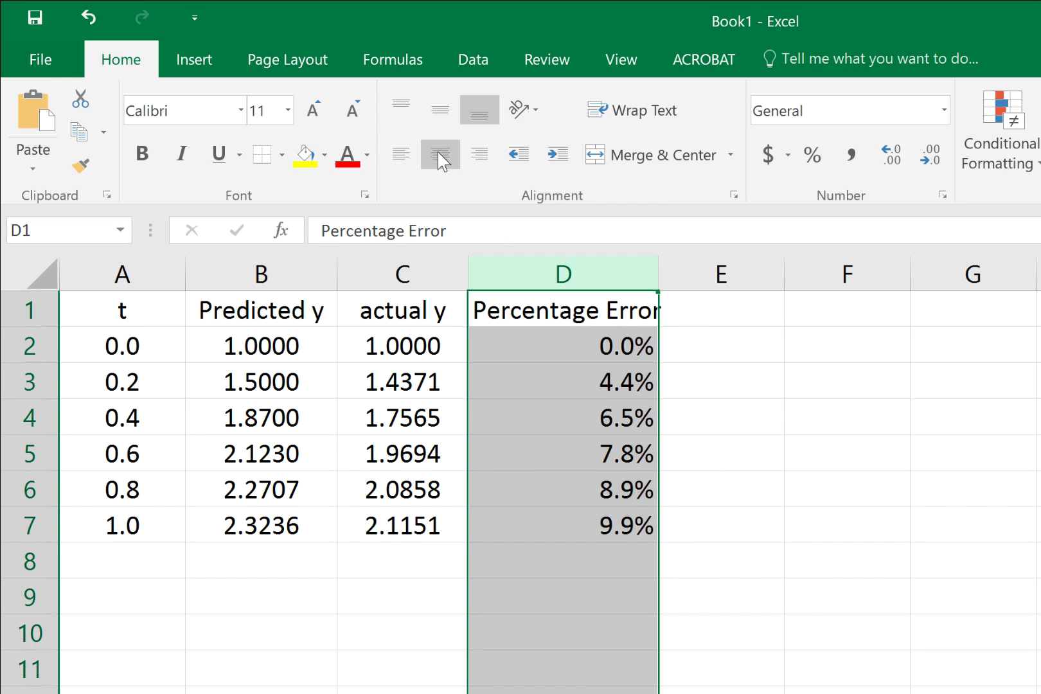
click(439, 154)
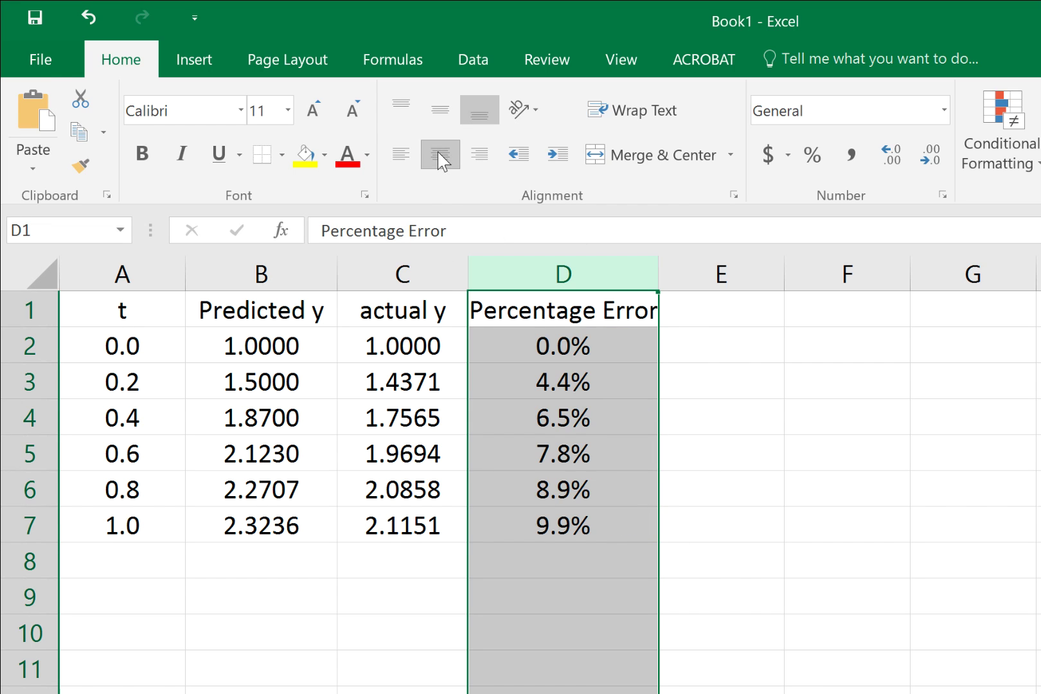
click(782, 535)
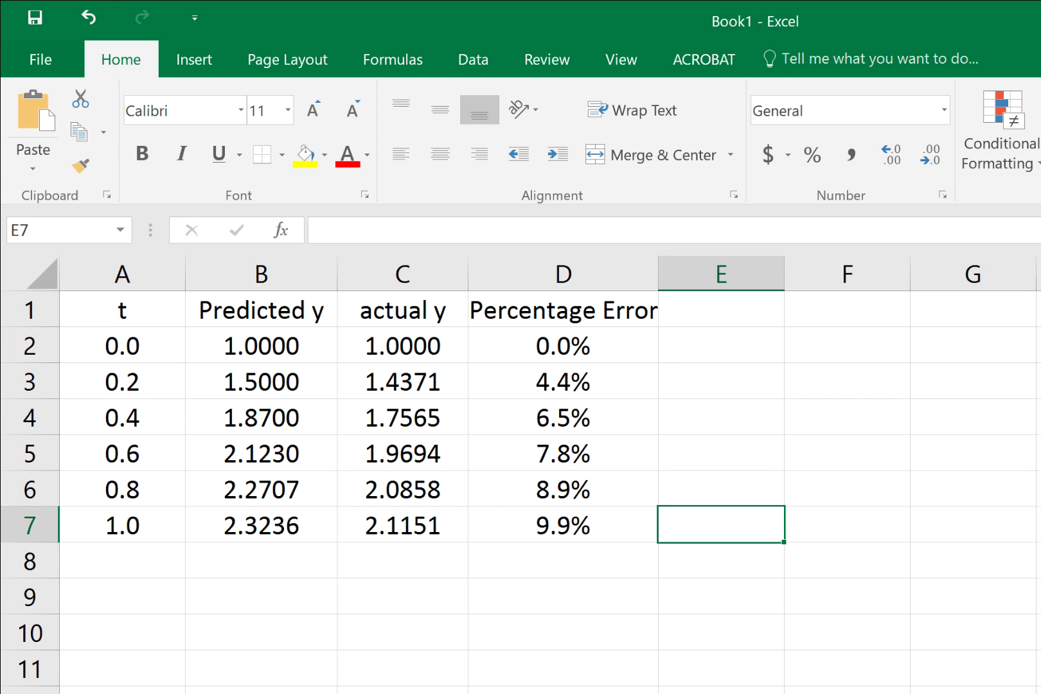
- Insert a basic 2-D line chart of the data in A1:C7 and move it slightly up and to the left
drag(107, 314, 406, 526)
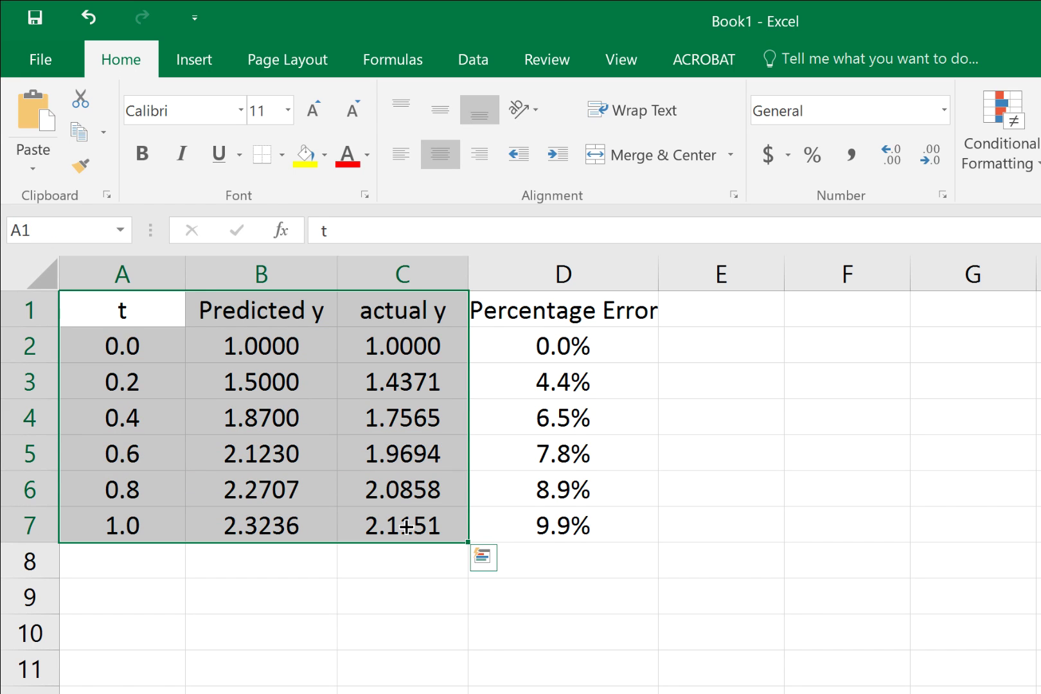
click(189, 64)
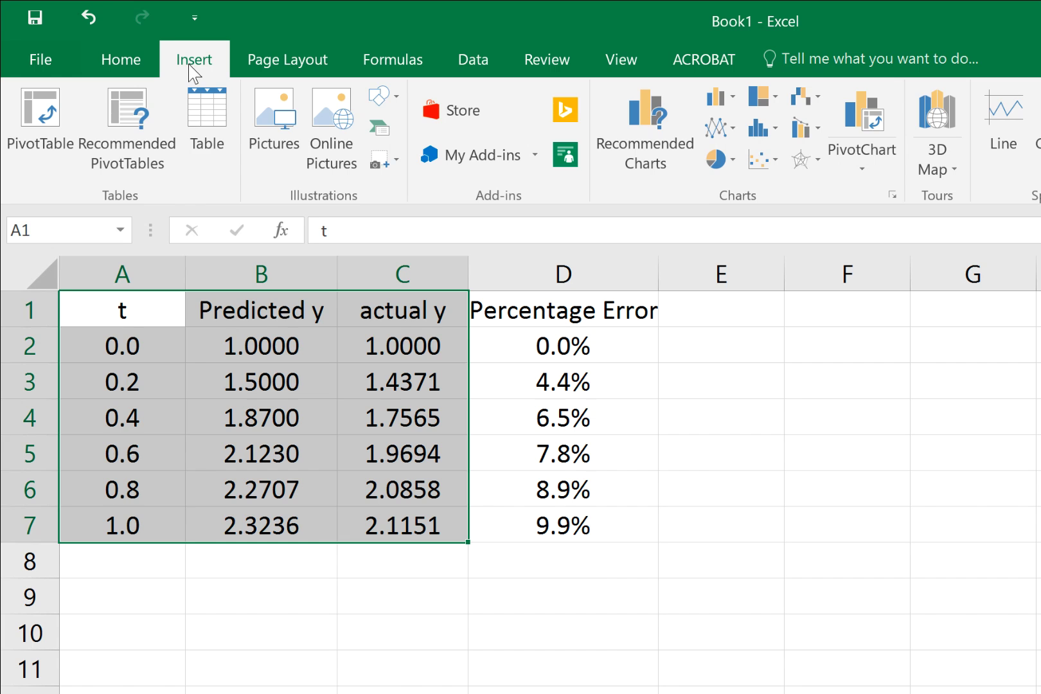
click(726, 126)
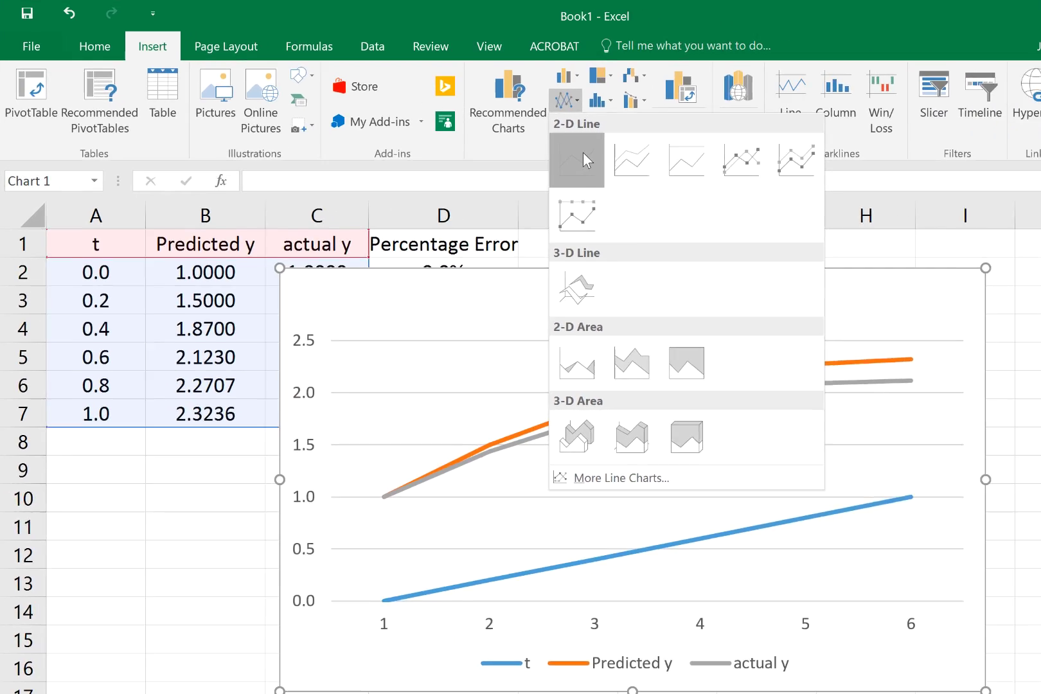
click(582, 156)
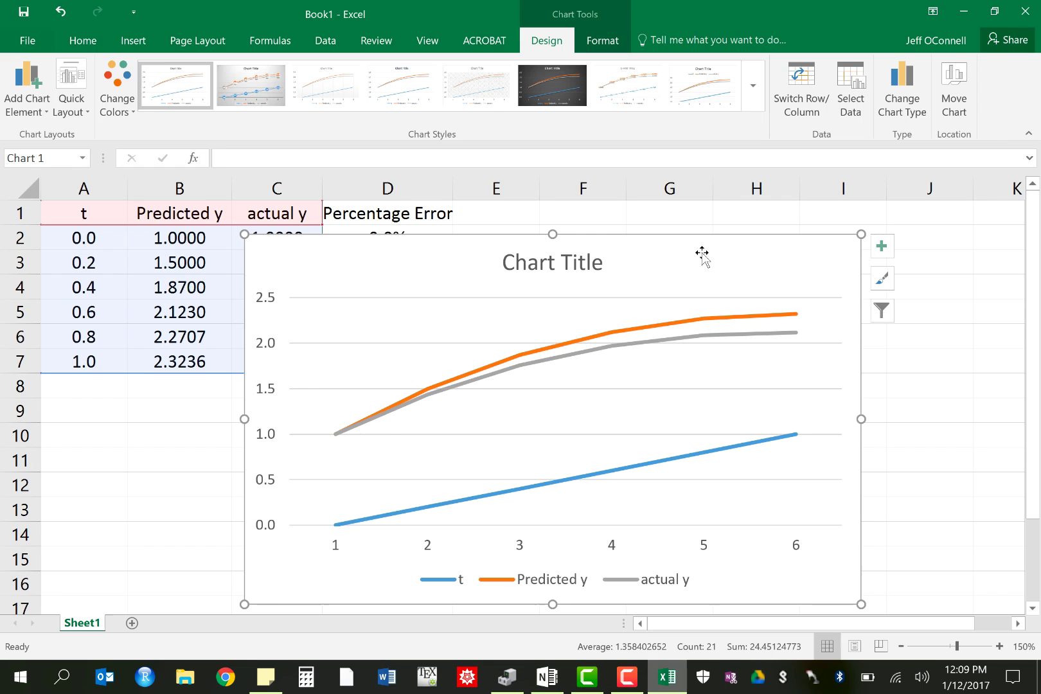
mouse_move(704, 256)
mouse_down()
mouse_move(663, 251)
mouse_move(621, 226)
mouse_move(711, 234)
mouse_move(686, 224)
mouse_up()
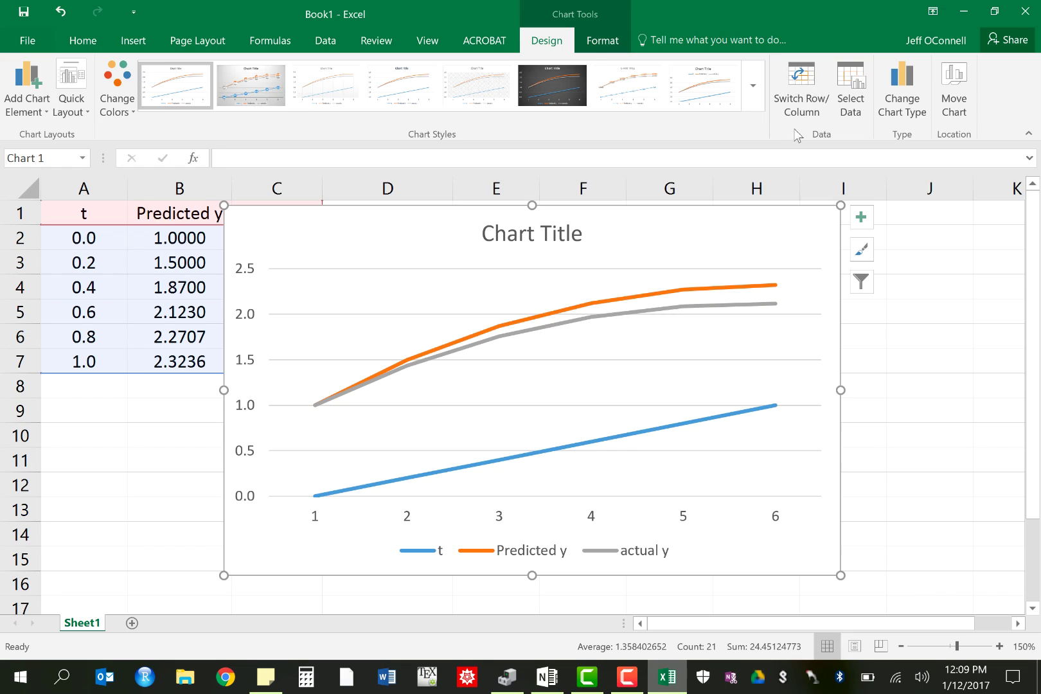
- Remove the t series from the line chart's data source
click(857, 108)
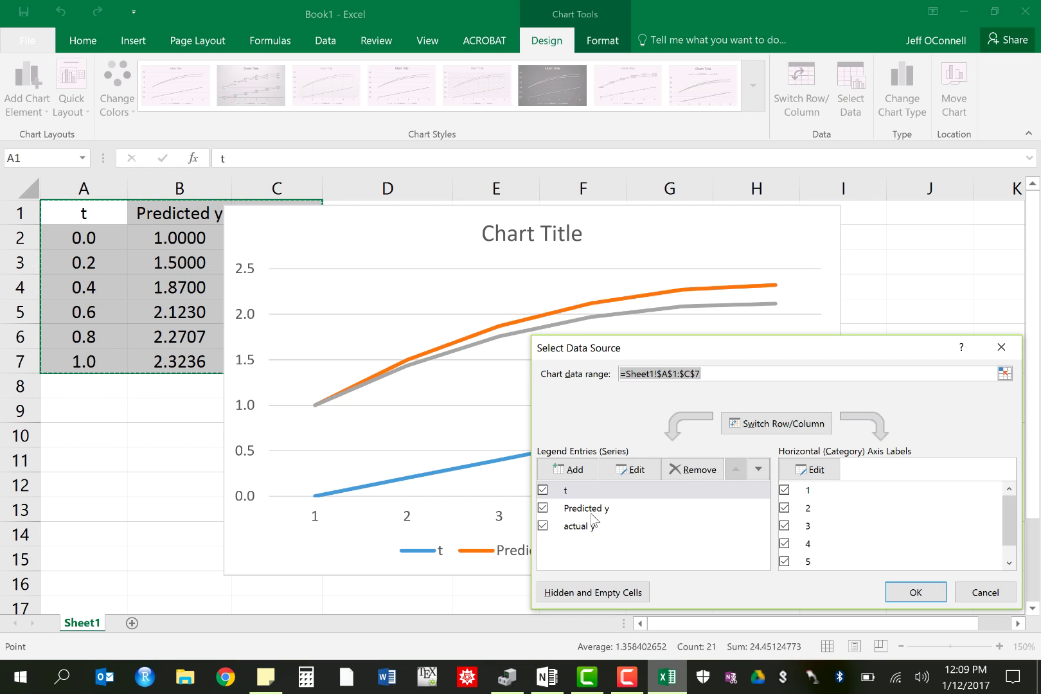
click(593, 492)
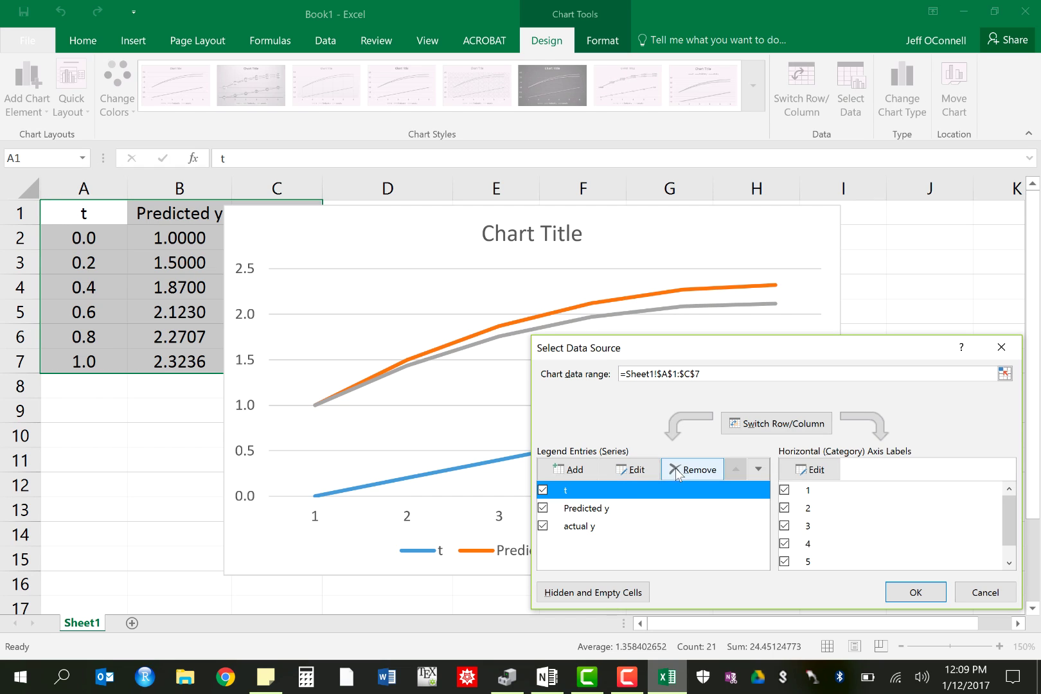
click(700, 475)
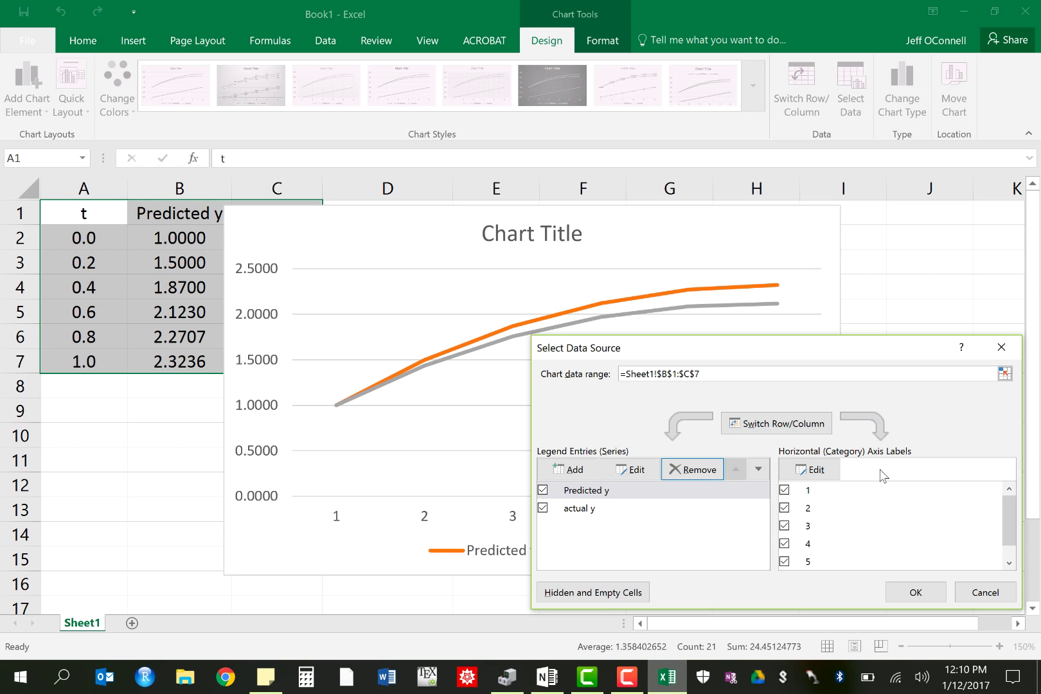
- Set the chart's horizontal axis labels to the t values in A2:A7 and apply the data source changes
click(823, 472)
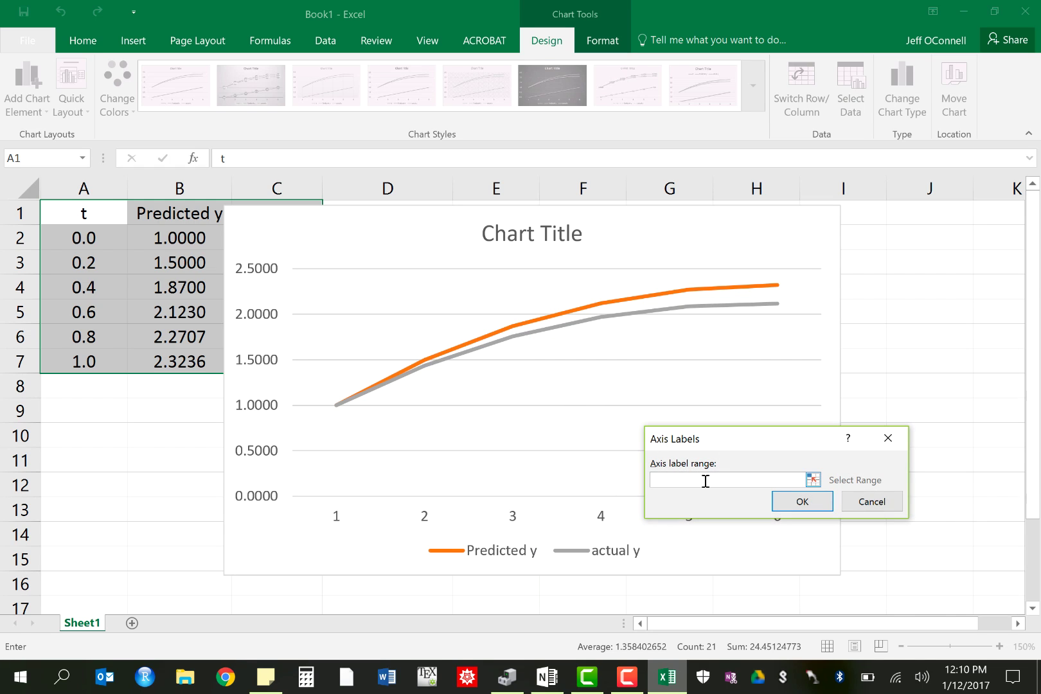
drag(92, 244, 96, 367)
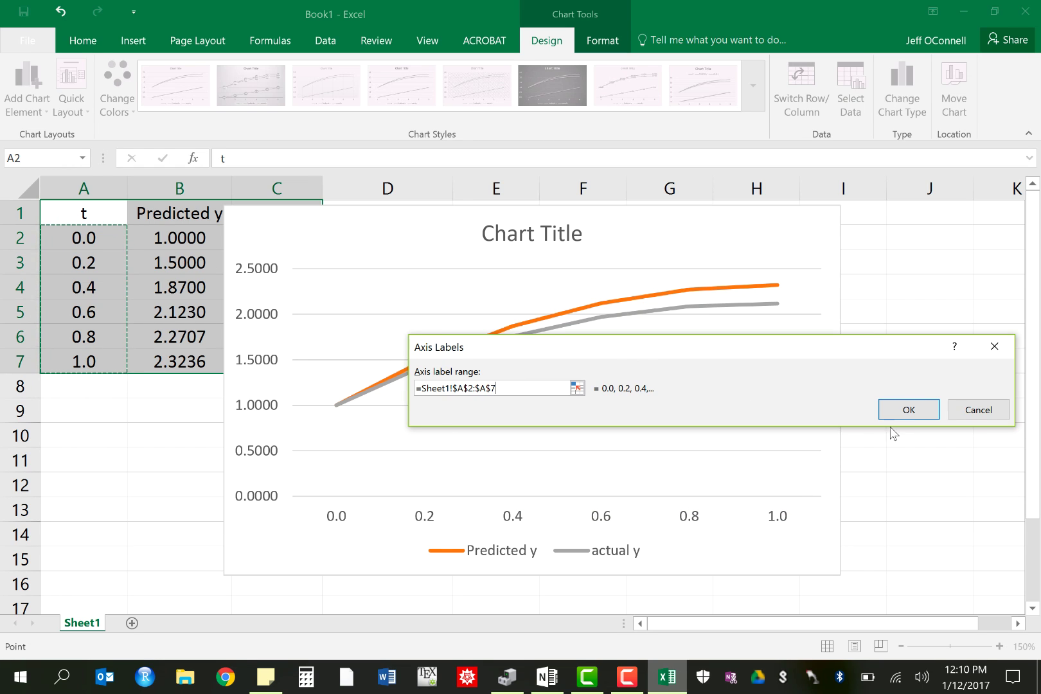
click(910, 412)
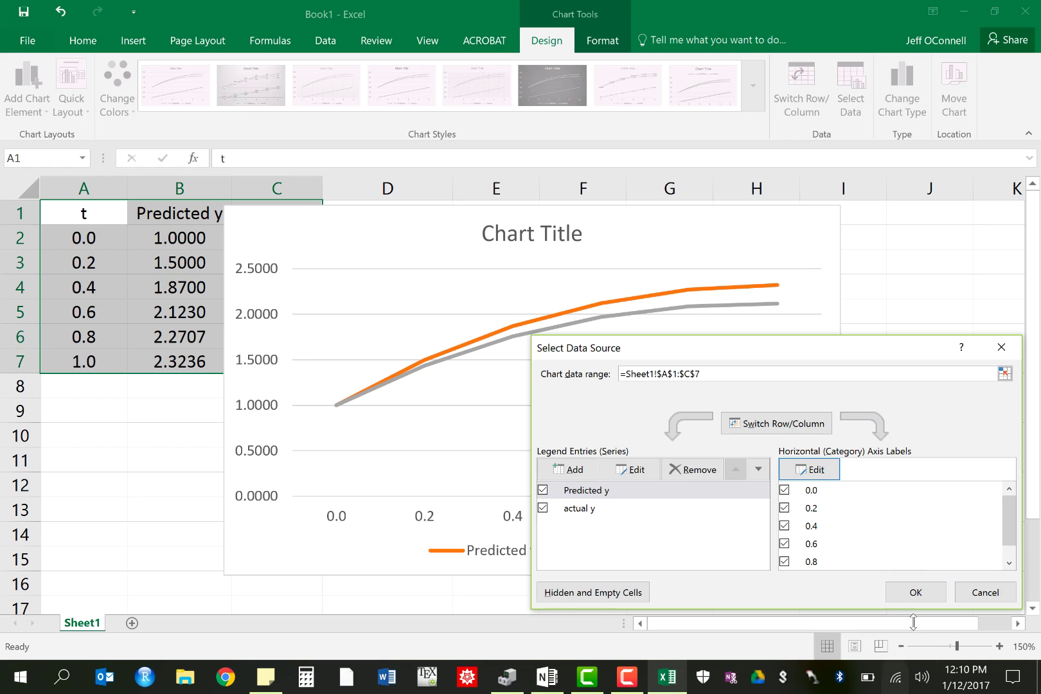
click(916, 591)
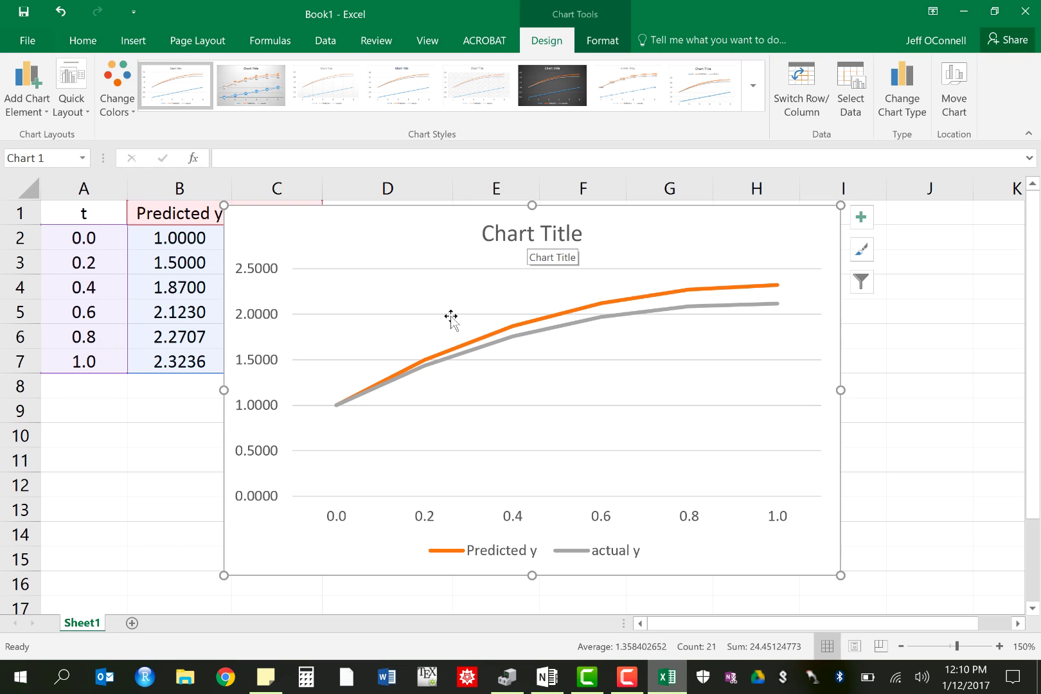
- Replace the line chart's placeholder title with "Euler's Method with h = 0.2" and deselect the chart
click(531, 234)
click(541, 235)
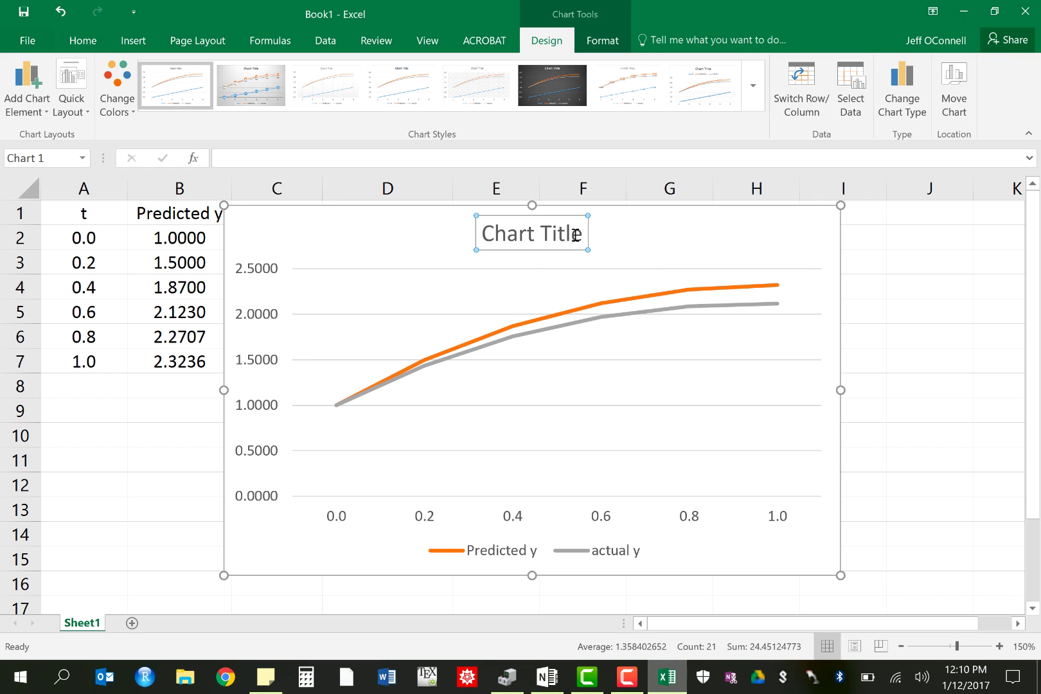
drag(582, 235, 486, 236)
text(Eulre)
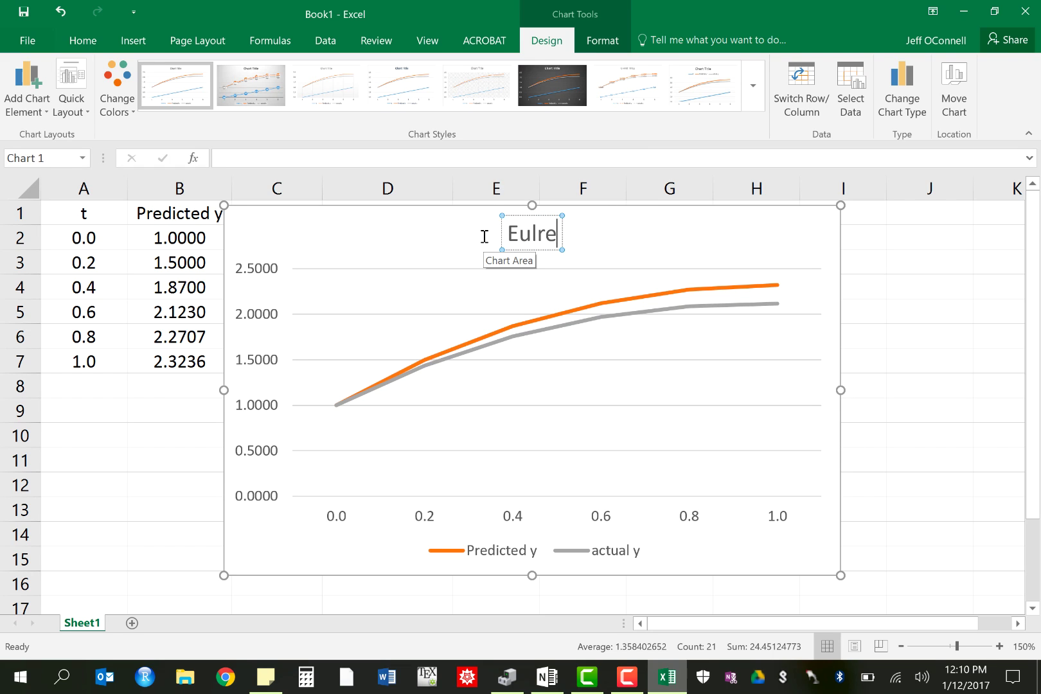
key(BackSpace)
key(BackSpace)
text(er's M)
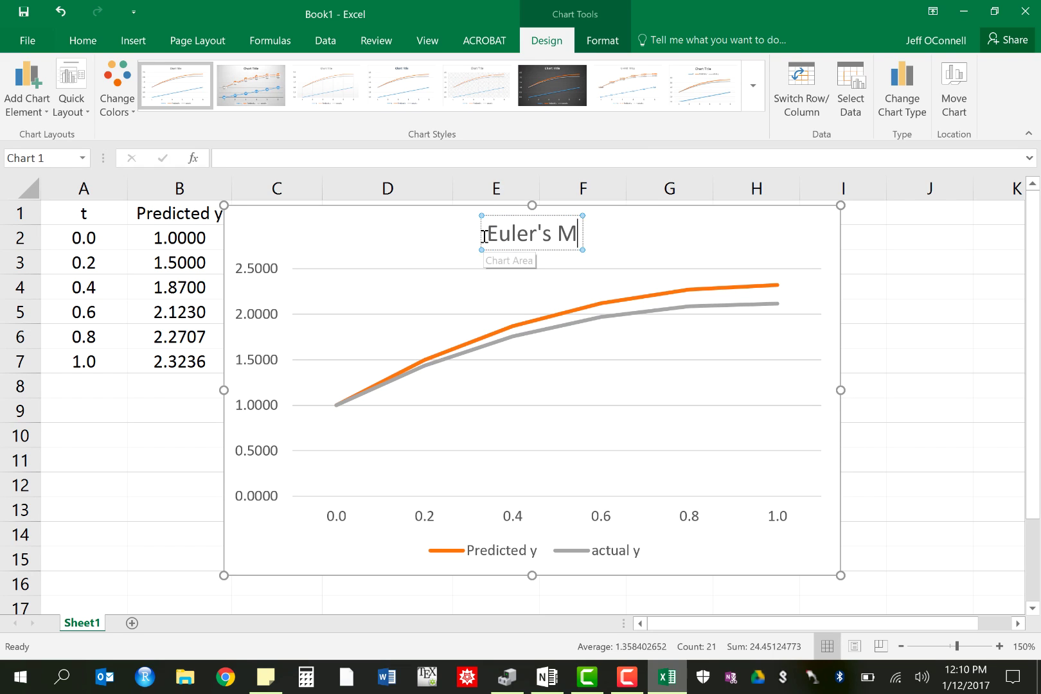
text(ethe)
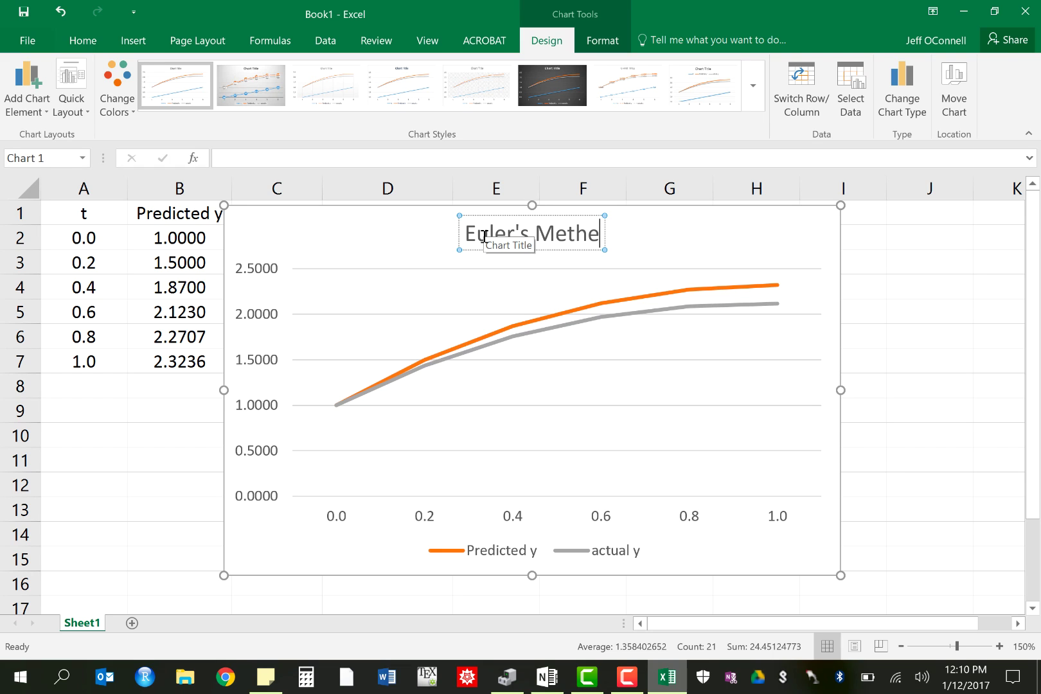
key(BackSpace)
text(od w)
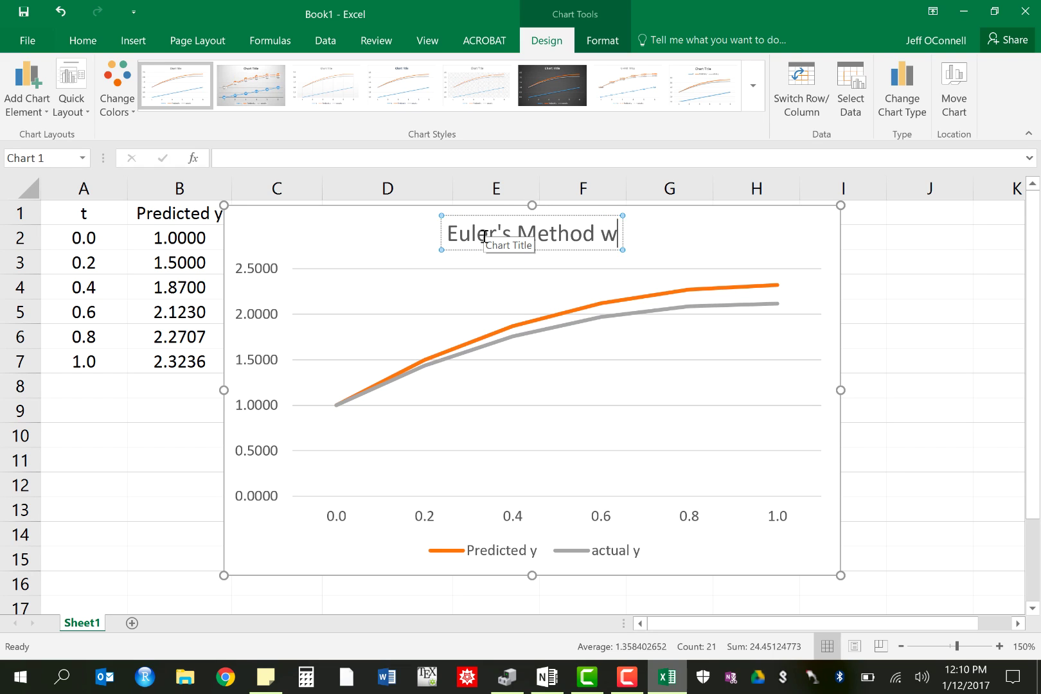
text(ith h = 0.2)
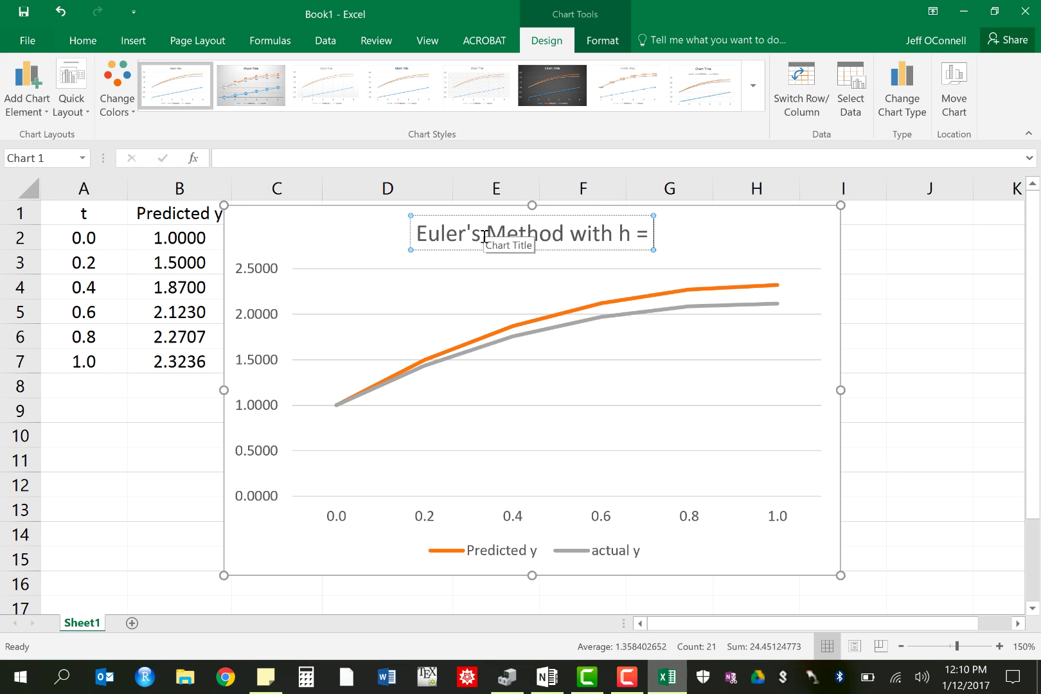
click(939, 465)
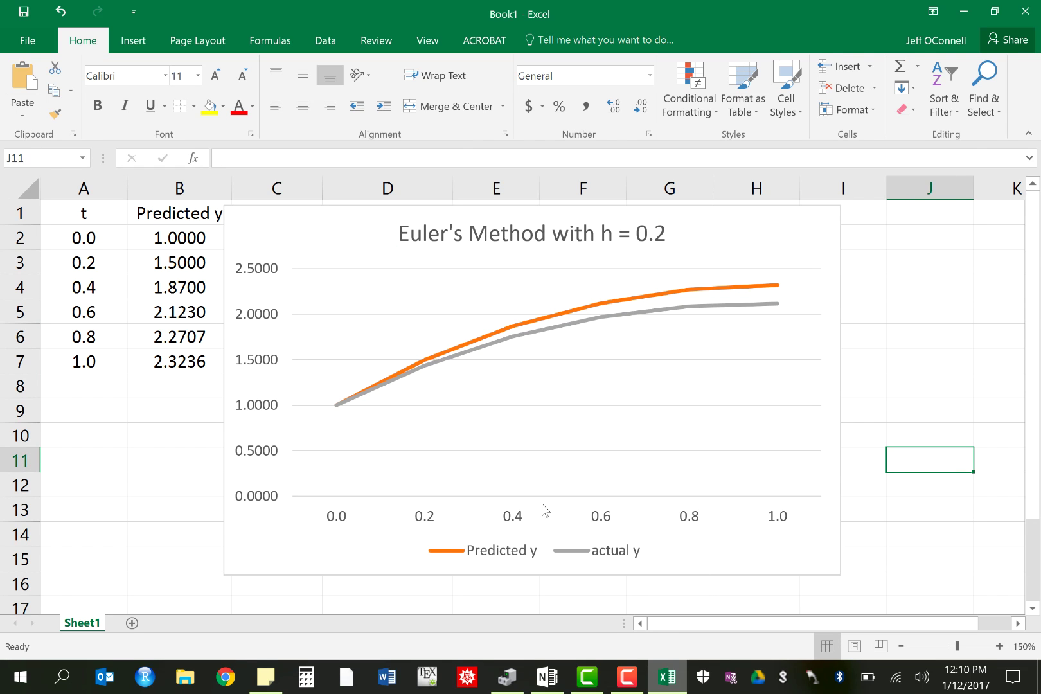